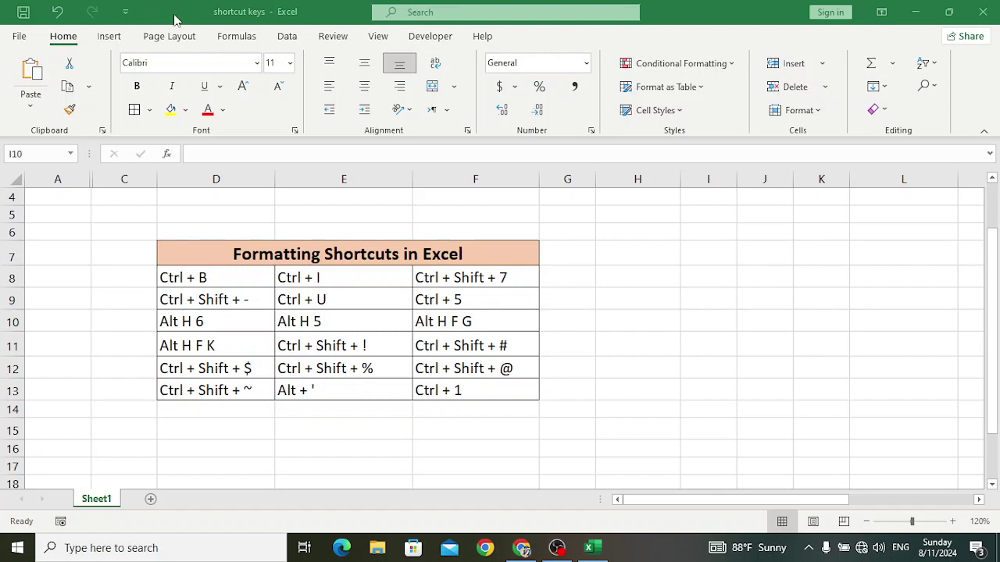
Step: Enter the word Test in cell H11
{"action": "left_click", "coordinate": [640, 355]}
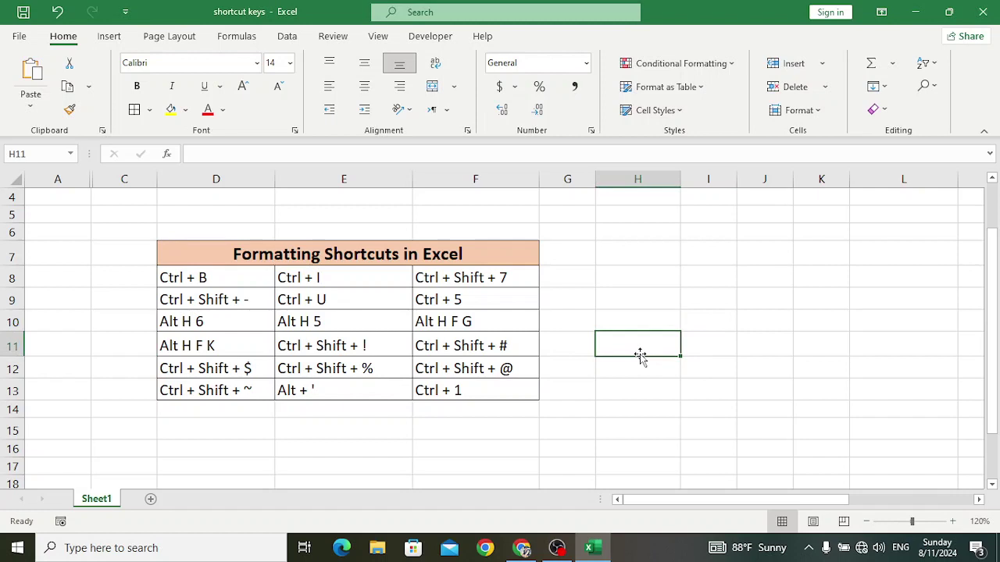
{"action": "left_click", "coordinate": [664, 373]}
{"action": "left_click", "coordinate": [727, 365]}
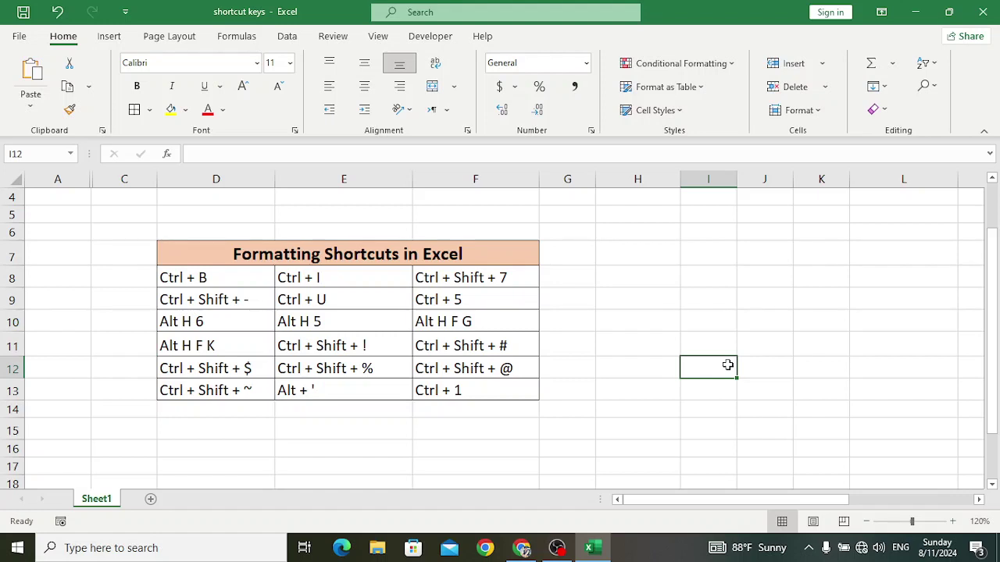
{"action": "left_click", "coordinate": [623, 415]}
{"action": "left_click", "coordinate": [534, 449]}
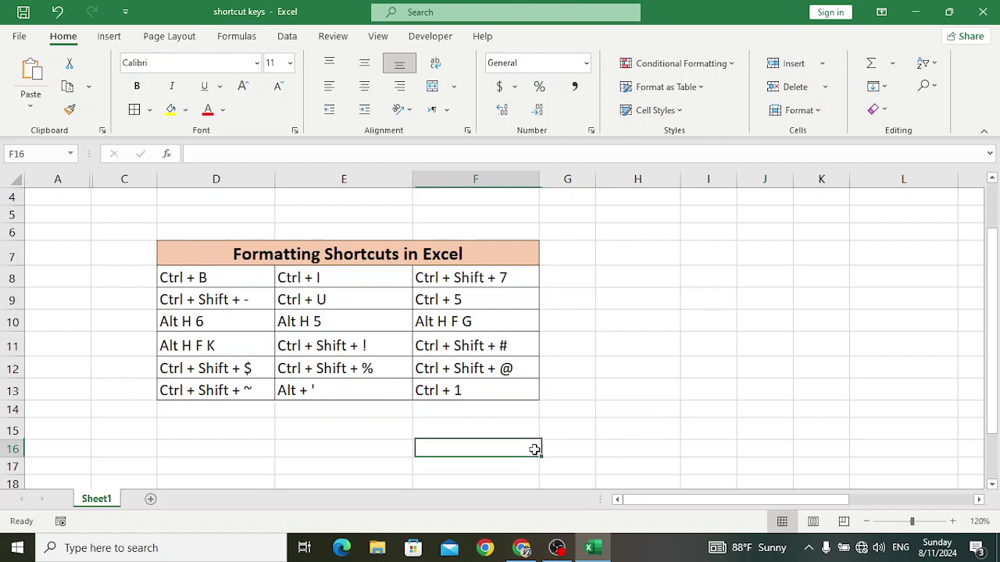
{"action": "left_click", "coordinate": [625, 415]}
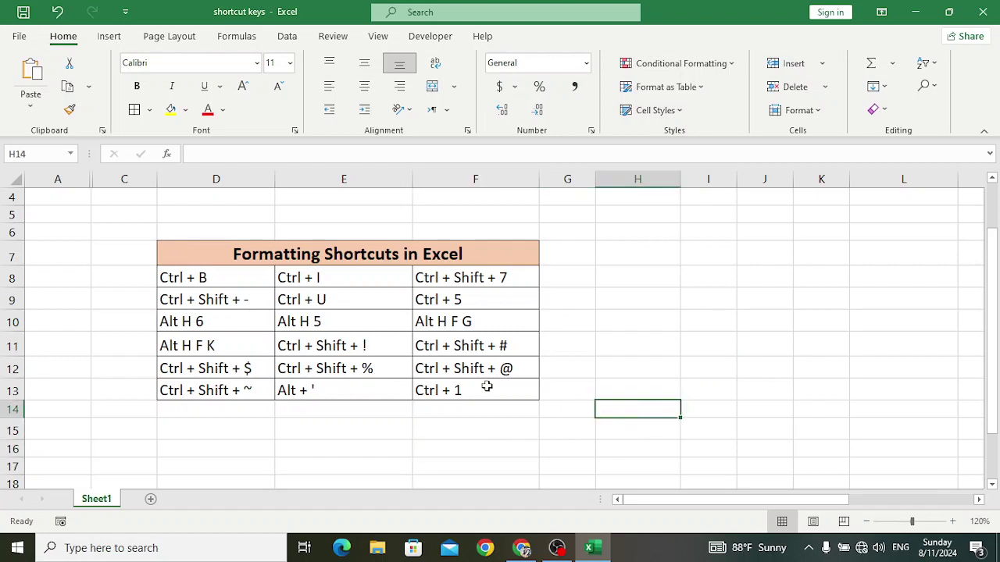
{"action": "left_click", "coordinate": [237, 274]}
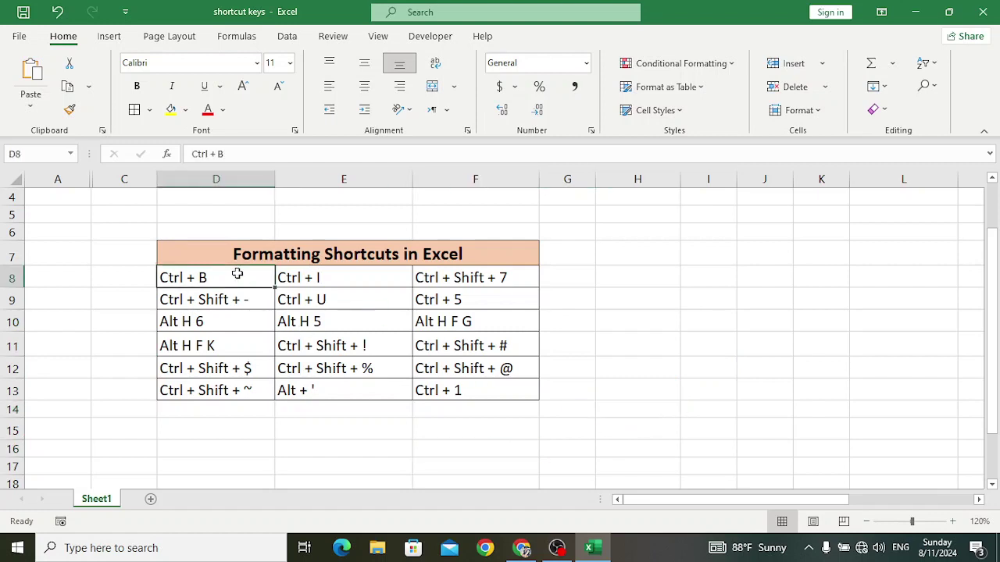
{"action": "left_click", "coordinate": [644, 342]}
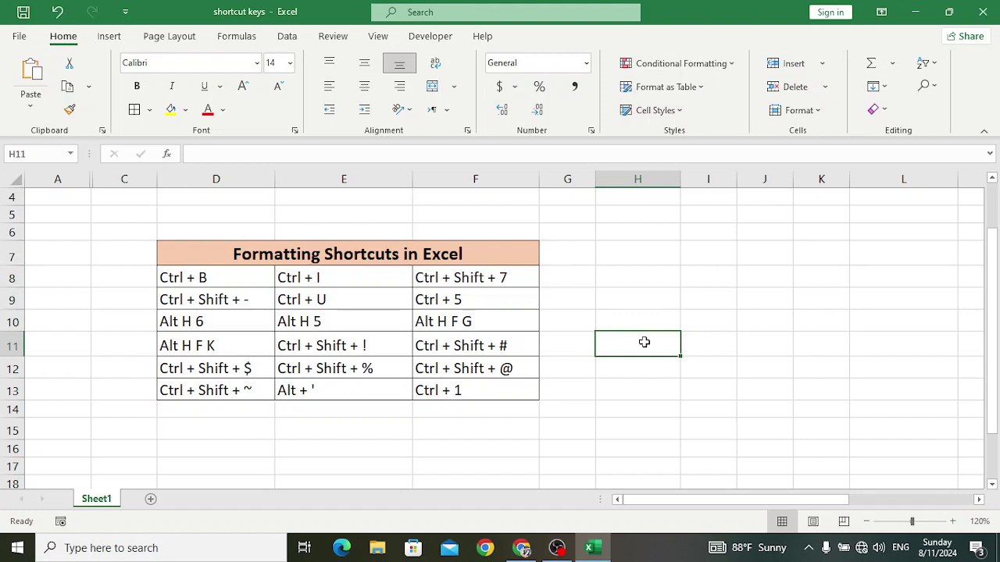
{"action": "type", "text": "TEst"}
{"action": "key", "text": "Tab"}
Step: Make Test in H11 bold and italic using Ctrl+B and Ctrl+I
{"action": "left_click", "coordinate": [644, 342]}
{"action": "key", "text": "ctrl+b"}
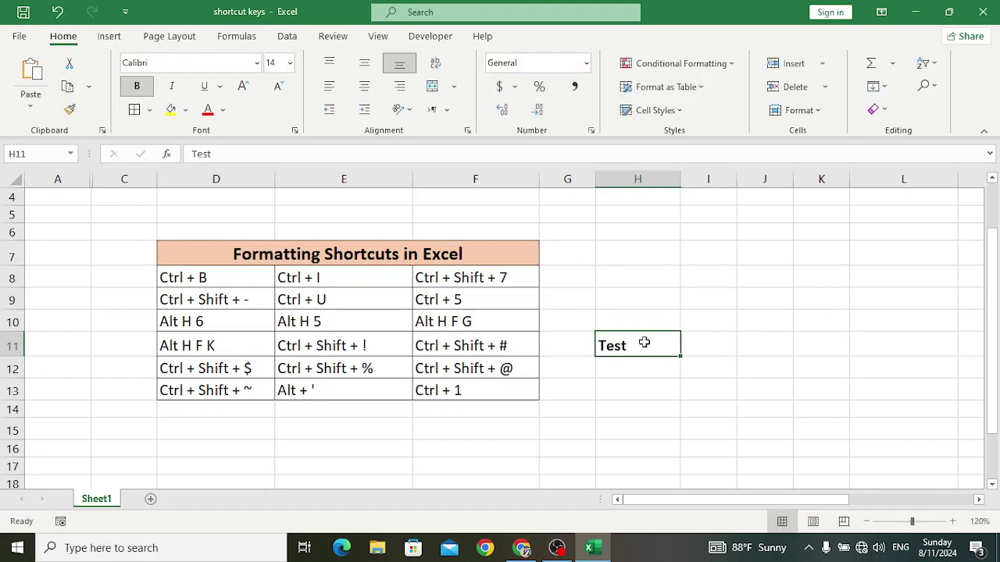
{"action": "left_click", "coordinate": [656, 429]}
{"action": "left_click", "coordinate": [644, 346]}
{"action": "key", "text": "ctrl+i"}
{"action": "left_click", "coordinate": [640, 384]}
{"action": "left_click", "coordinate": [615, 345]}
{"action": "key", "text": "ctrl+b"}
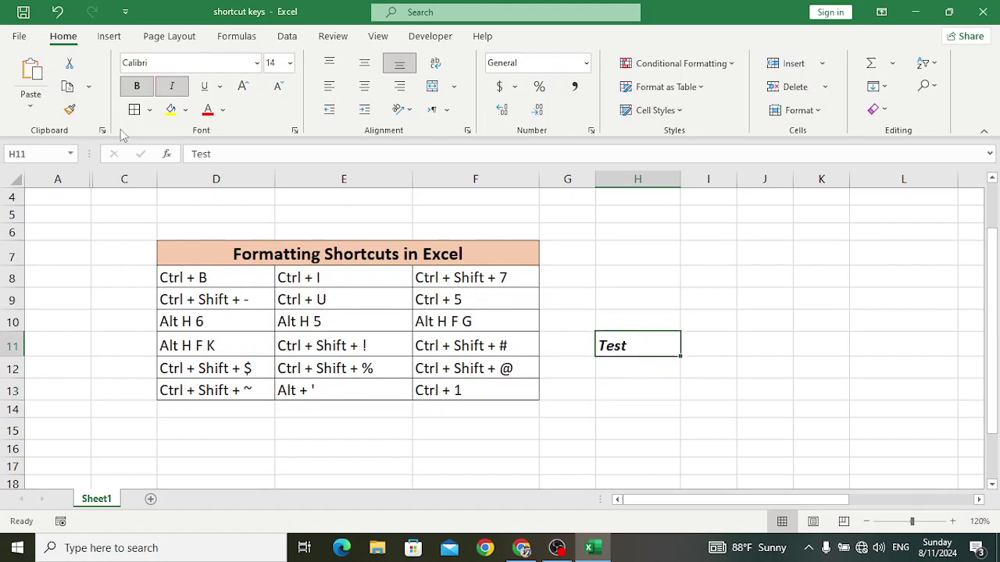
{"action": "left_click", "coordinate": [450, 282]}
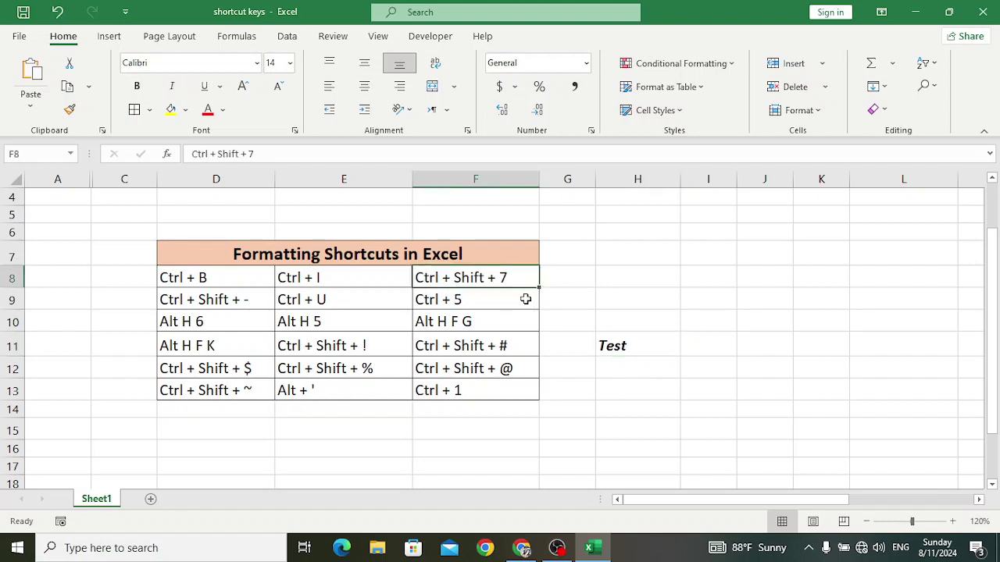
Step: Underline Test in H11 with Ctrl+U
{"action": "left_click", "coordinate": [634, 344]}
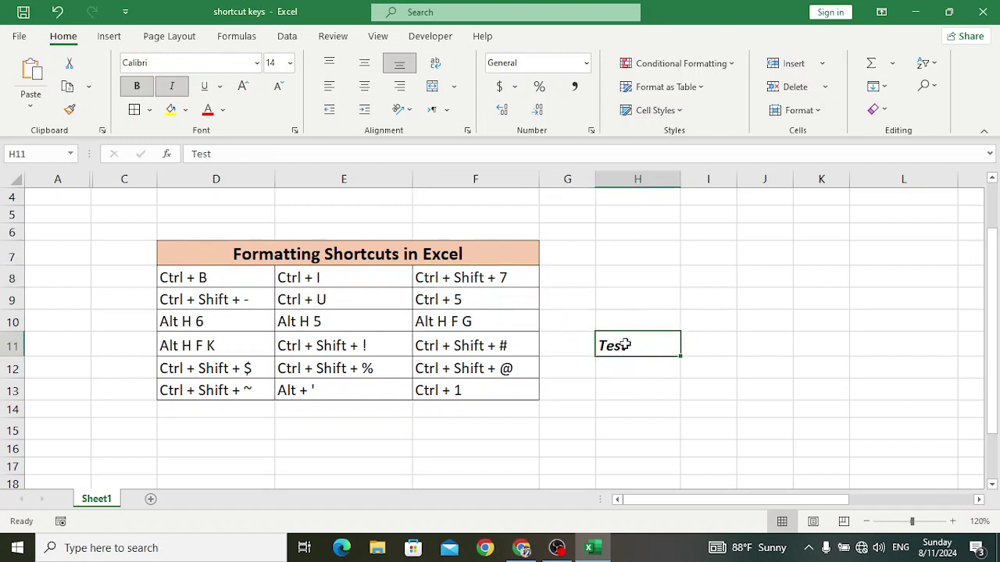
{"action": "left_click", "coordinate": [632, 366]}
{"action": "left_click", "coordinate": [634, 345]}
{"action": "left_click", "coordinate": [736, 402]}
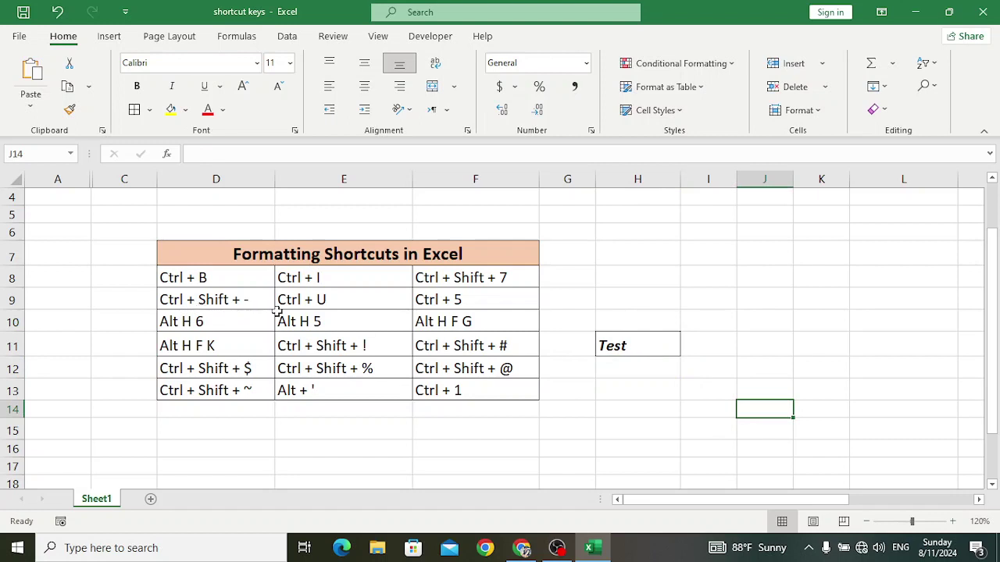
{"action": "left_click", "coordinate": [634, 348]}
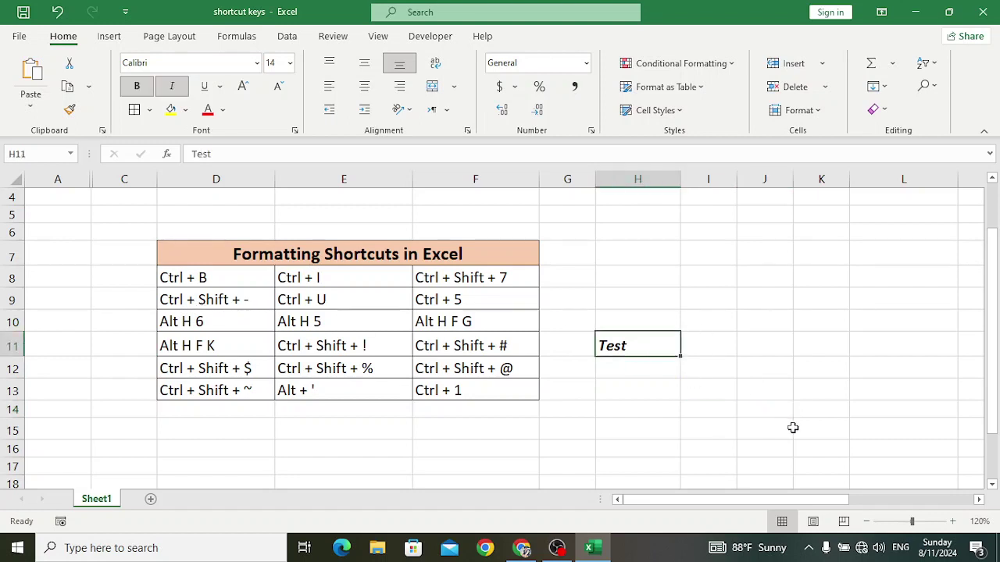
{"action": "left_click", "coordinate": [783, 404]}
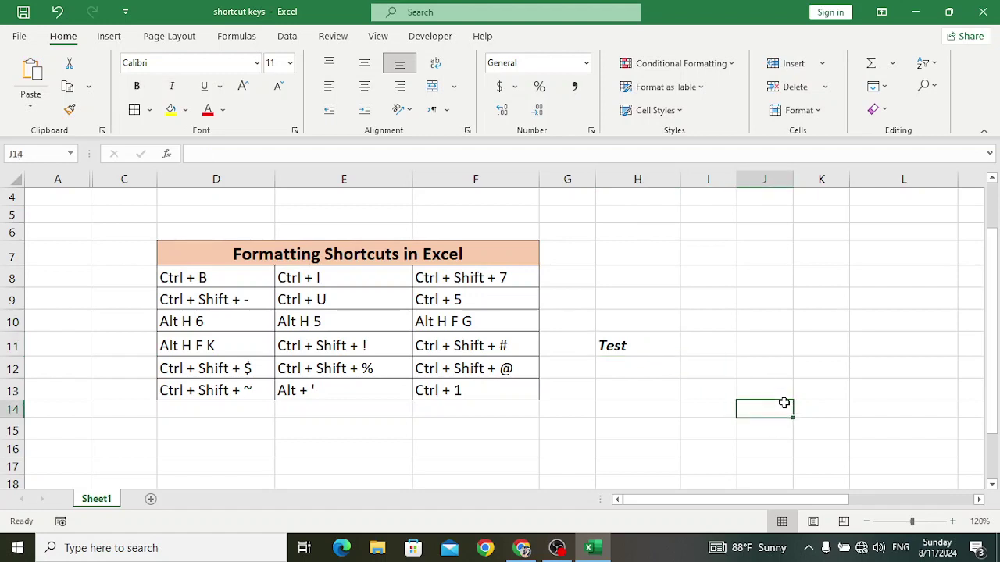
{"action": "left_click", "coordinate": [648, 350]}
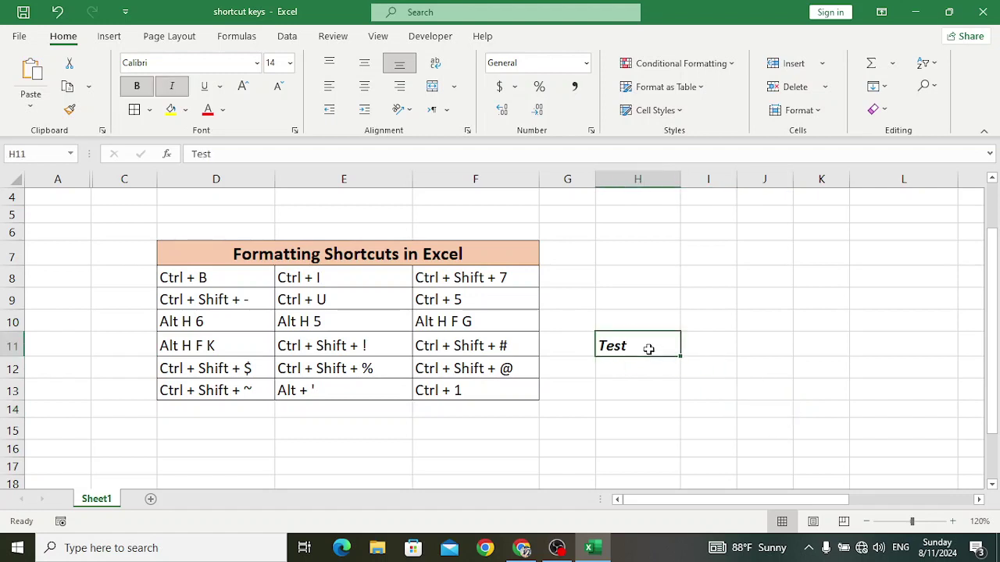
{"action": "left_click", "coordinate": [351, 298]}
{"action": "left_click", "coordinate": [618, 343]}
{"action": "key", "text": "ctrl+u"}
Step: Add strikethrough to Test in H11, the Ctrl+5 shortcut
{"action": "left_click", "coordinate": [707, 387]}
{"action": "left_click", "coordinate": [648, 349]}
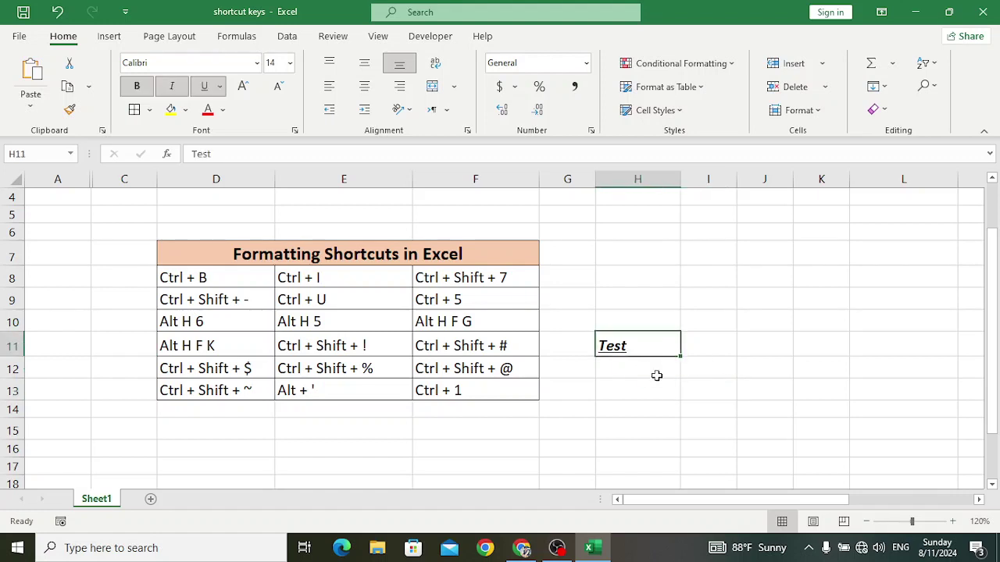
{"action": "left_click", "coordinate": [471, 303]}
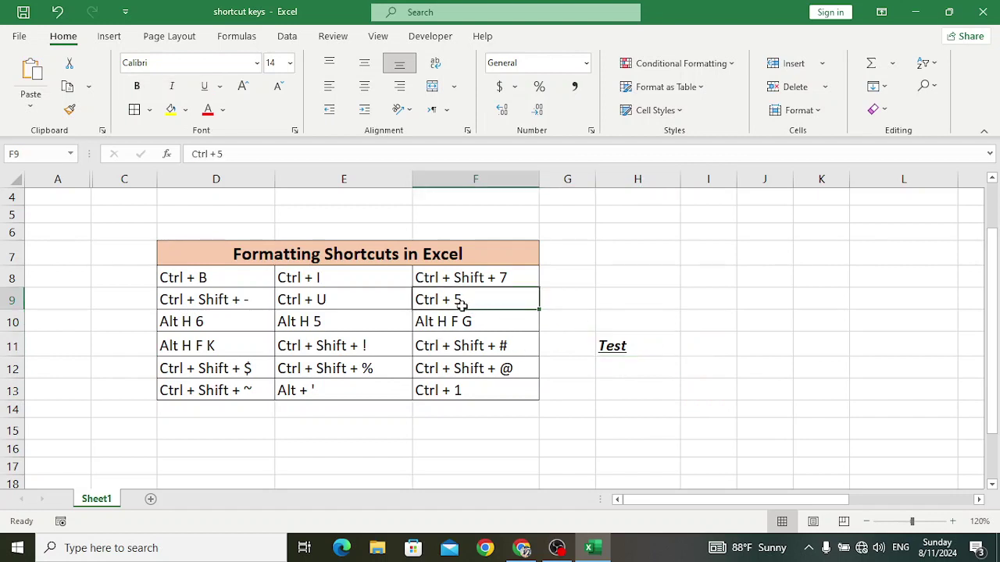
{"action": "left_click", "coordinate": [652, 371]}
{"action": "left_click", "coordinate": [614, 346]}
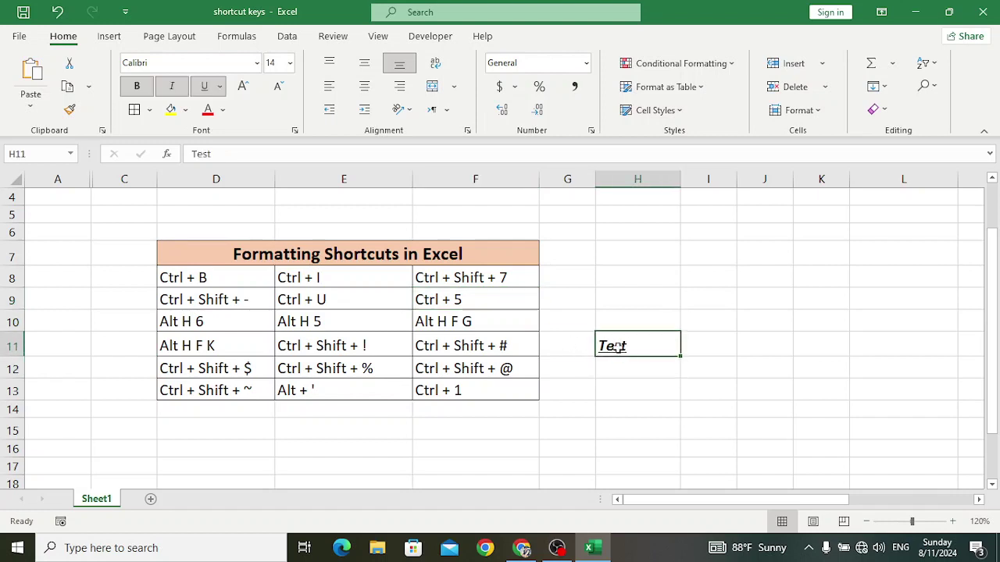
{"action": "left_click", "coordinate": [644, 377]}
{"action": "left_click", "coordinate": [635, 349]}
{"action": "left_click", "coordinate": [197, 327]}
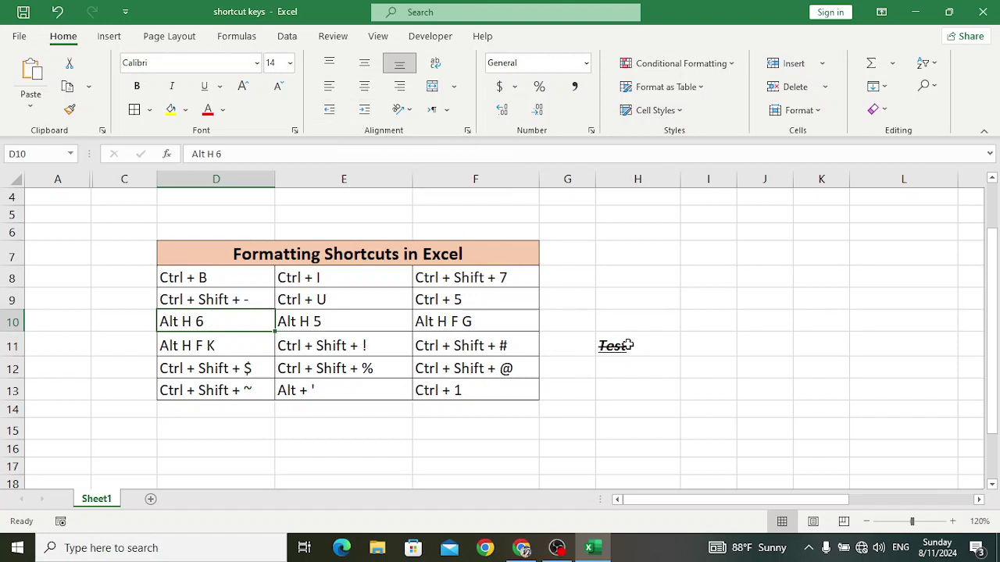
{"action": "left_click_drag", "start_coordinate": [664, 353], "coordinate": [669, 357]}
{"action": "left_click", "coordinate": [691, 428]}
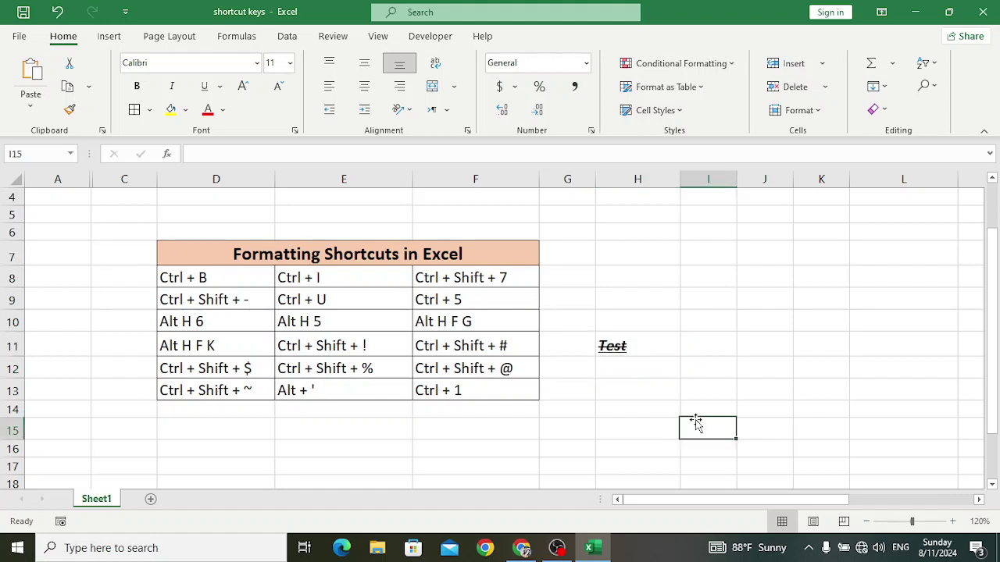
{"action": "left_click", "coordinate": [649, 342]}
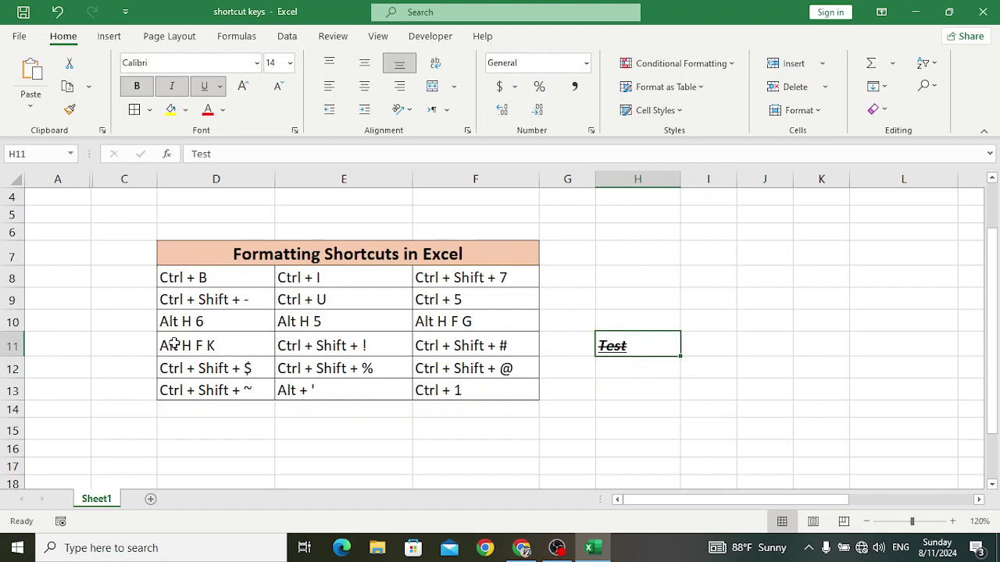
{"action": "left_click", "coordinate": [197, 323]}
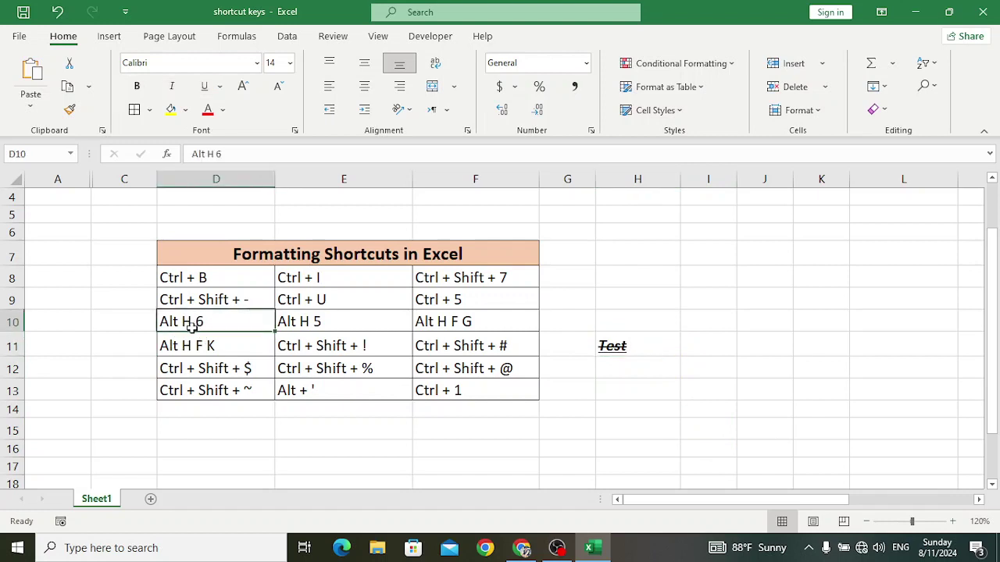
{"action": "left_click", "coordinate": [653, 348]}
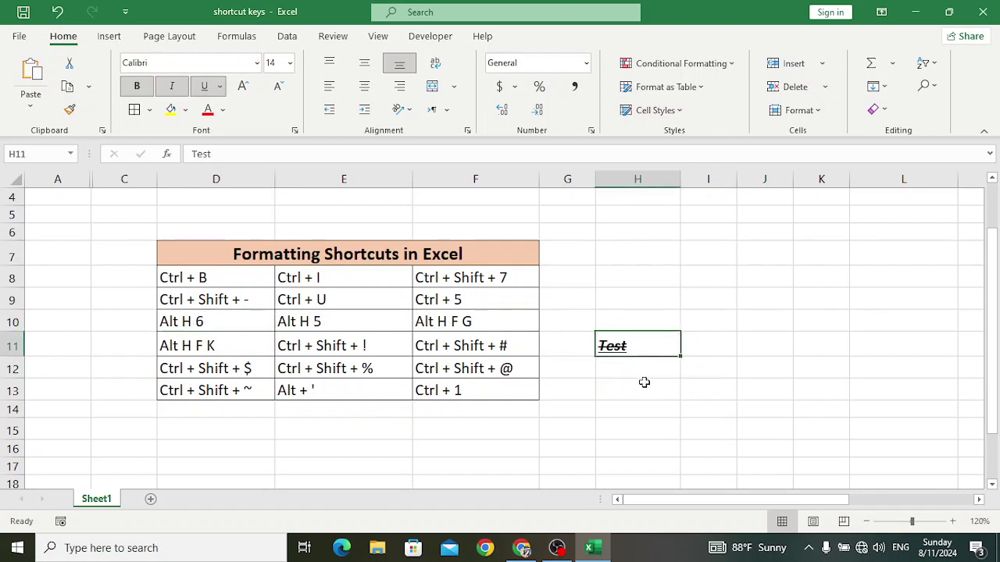
{"action": "left_click", "coordinate": [644, 383]}
{"action": "left_click", "coordinate": [641, 345]}
Step: Indent Test in H11 using the Alt, H, 6 key sequence
{"action": "left_click", "coordinate": [659, 362]}
{"action": "left_click", "coordinate": [648, 345]}
{"action": "key", "text": "alt"}
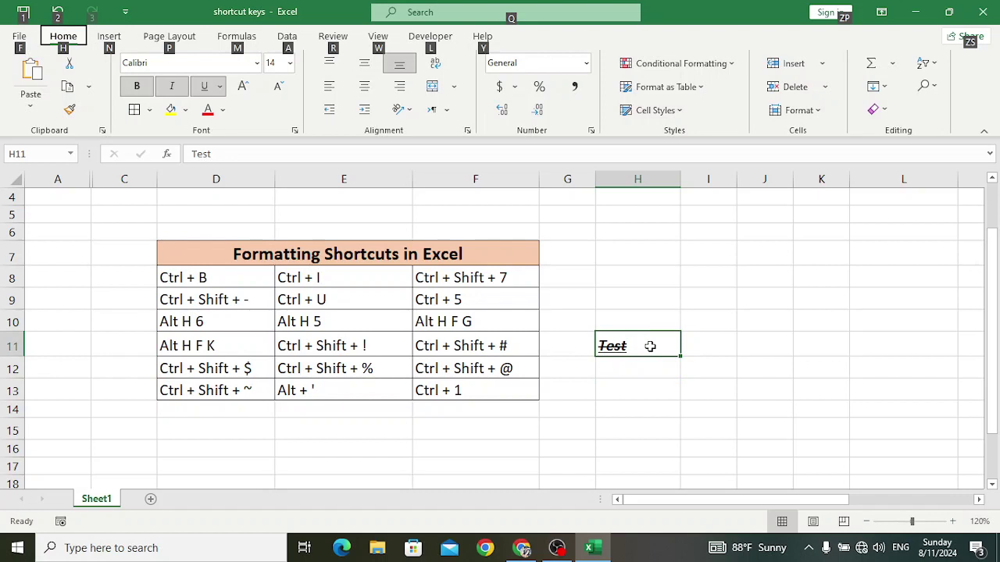
{"action": "key", "text": "h"}
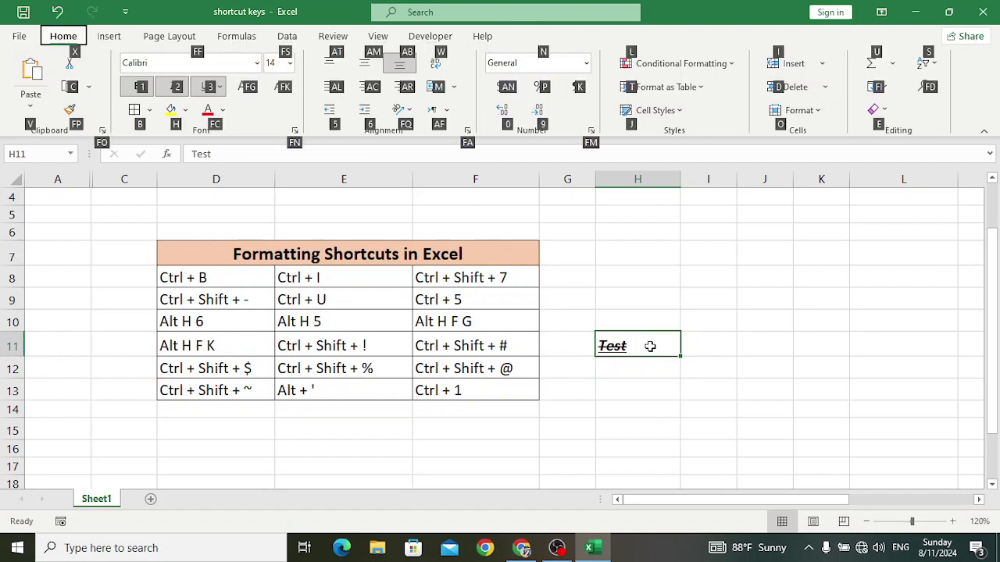
{"action": "key", "text": "6"}
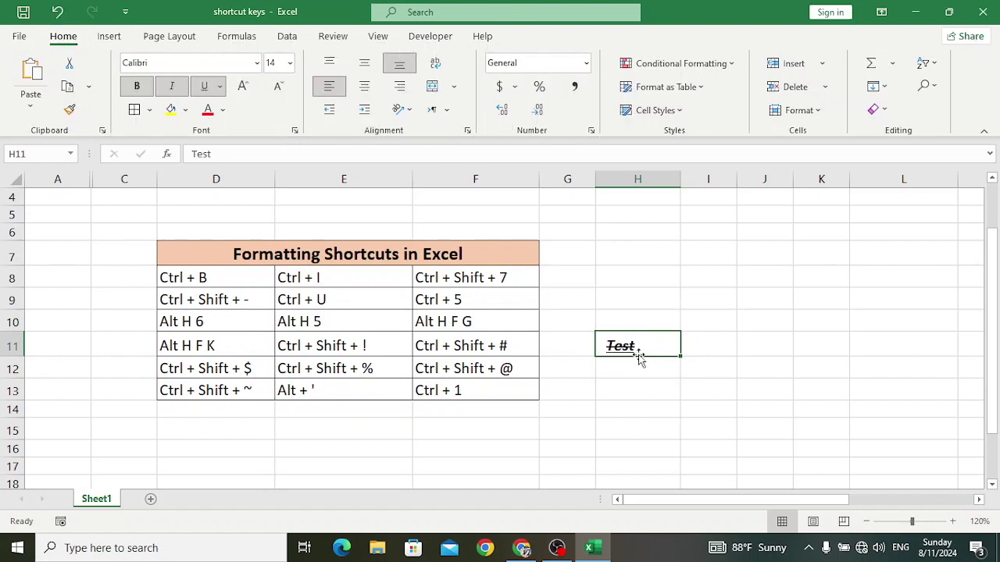
Step: Decrease the indent of Test in H11 with Alt, H, 5
{"action": "left_click", "coordinate": [635, 370]}
{"action": "left_click", "coordinate": [640, 346]}
{"action": "key", "text": "alt"}
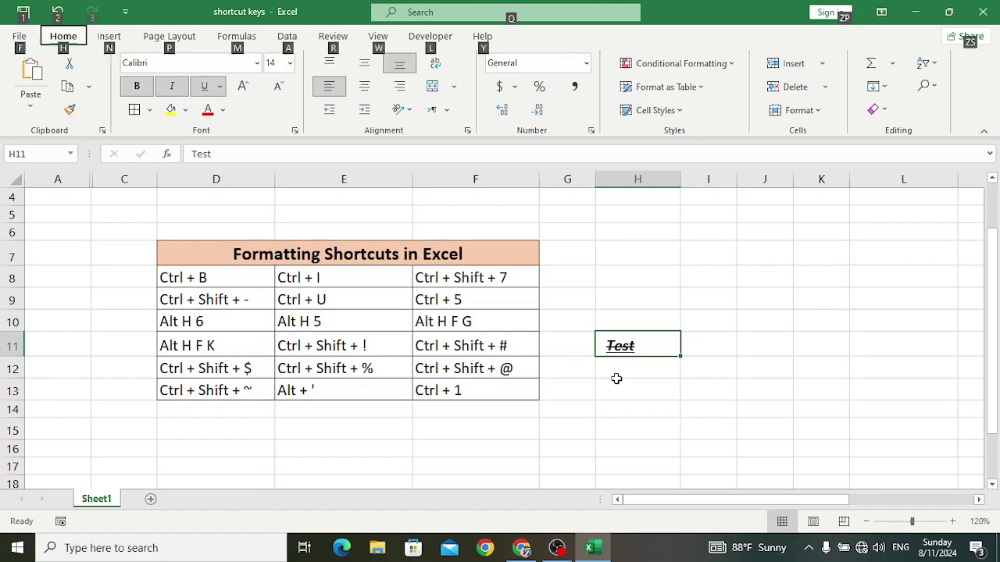
{"action": "key", "text": "h"}
{"action": "key", "text": "5"}
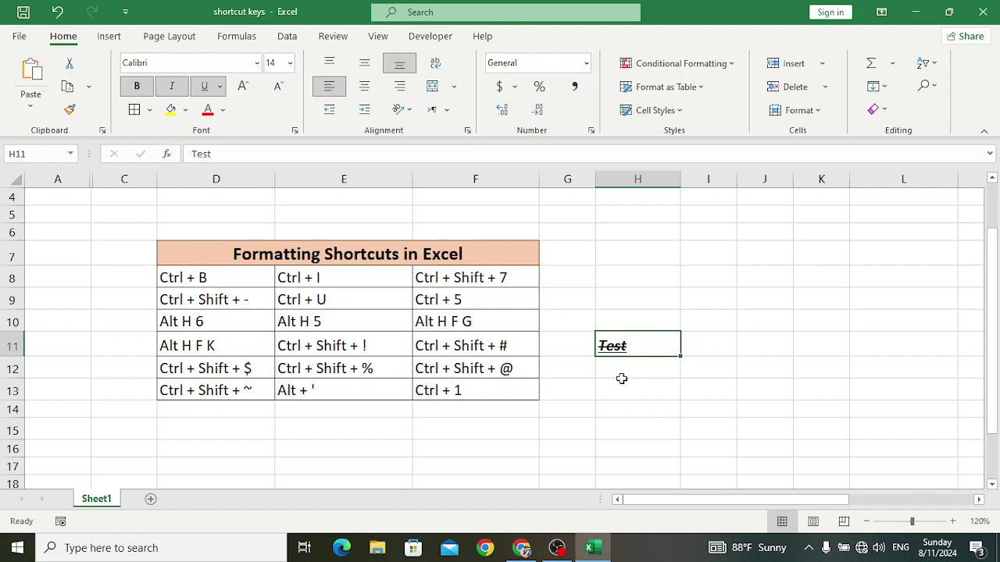
{"action": "left_click", "coordinate": [621, 378]}
{"action": "left_click", "coordinate": [642, 341]}
{"action": "left_click", "coordinate": [480, 325]}
{"action": "left_click", "coordinate": [638, 346]}
{"action": "key", "text": "alt"}
{"action": "key", "text": "h"}
{"action": "key", "text": "f"}
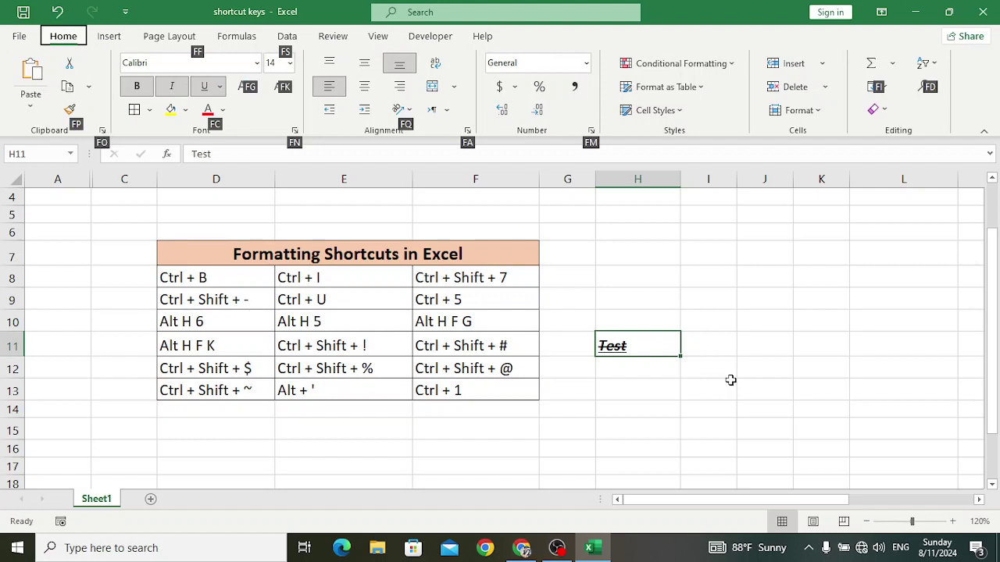
{"action": "key", "text": "g"}
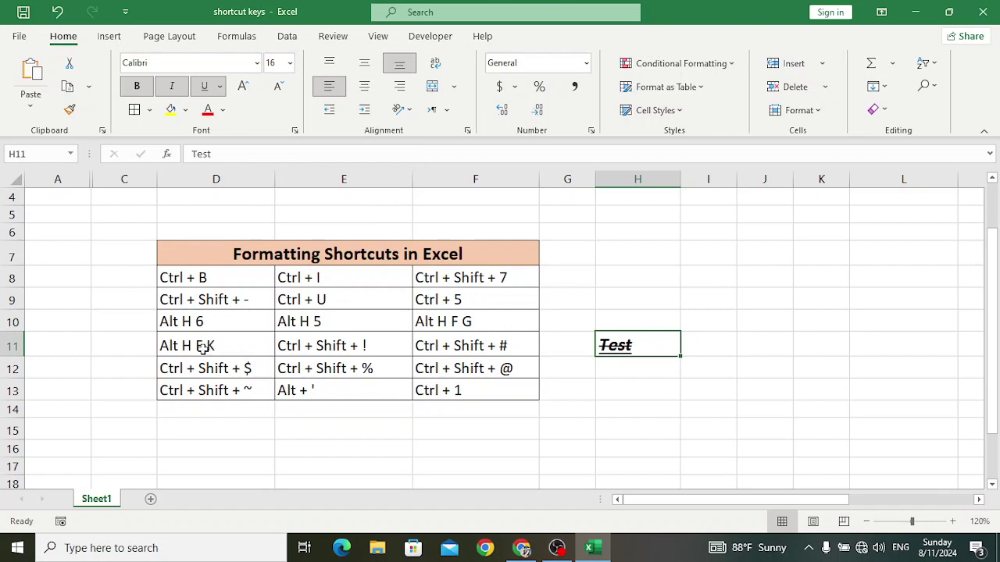
{"action": "key", "text": "alt"}
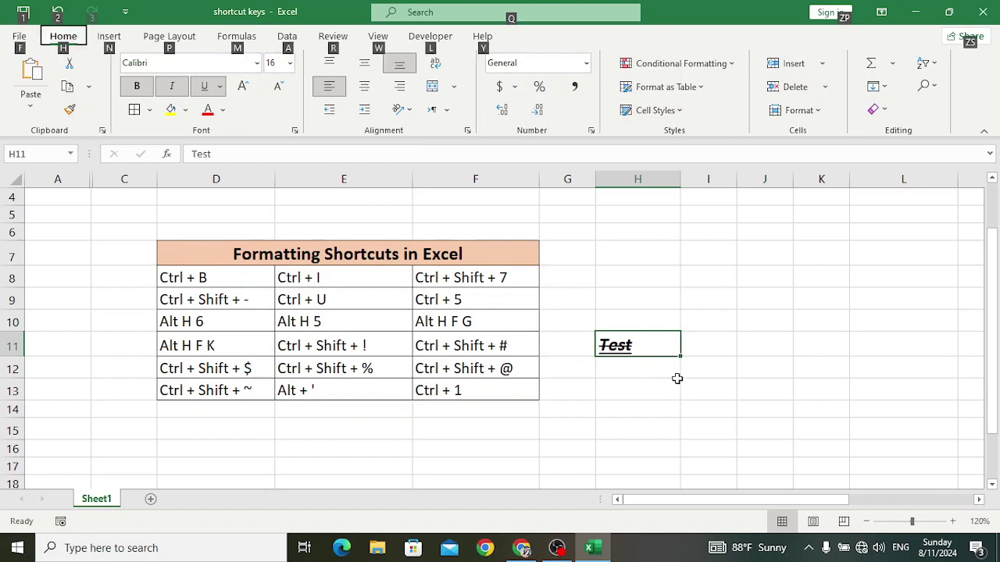
{"action": "key", "text": "h"}
{"action": "key", "text": "f"}
{"action": "key", "text": "k"}
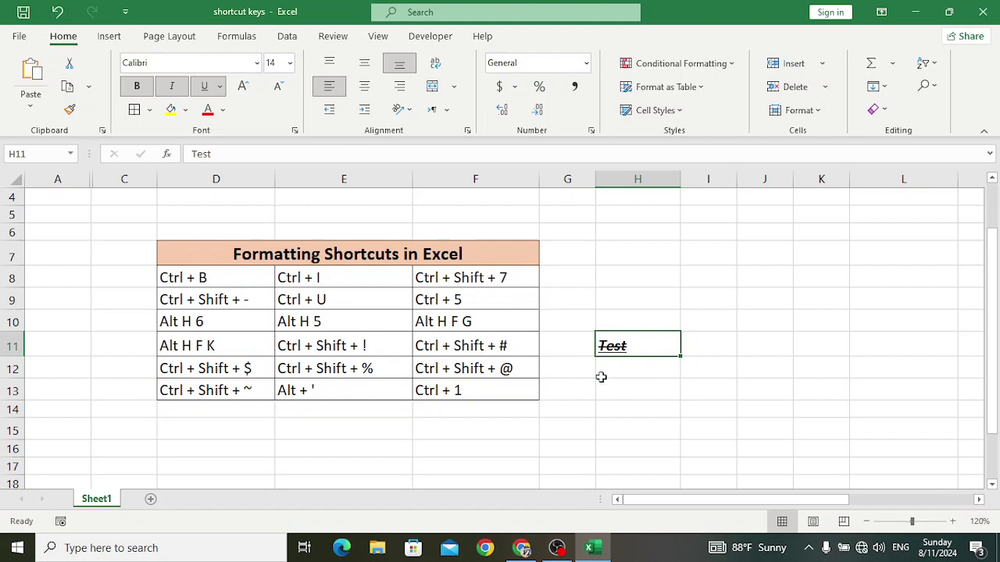
{"action": "left_click", "coordinate": [654, 380]}
Step: Enter the test number 45454 in cell H12
{"action": "left_click", "coordinate": [641, 367]}
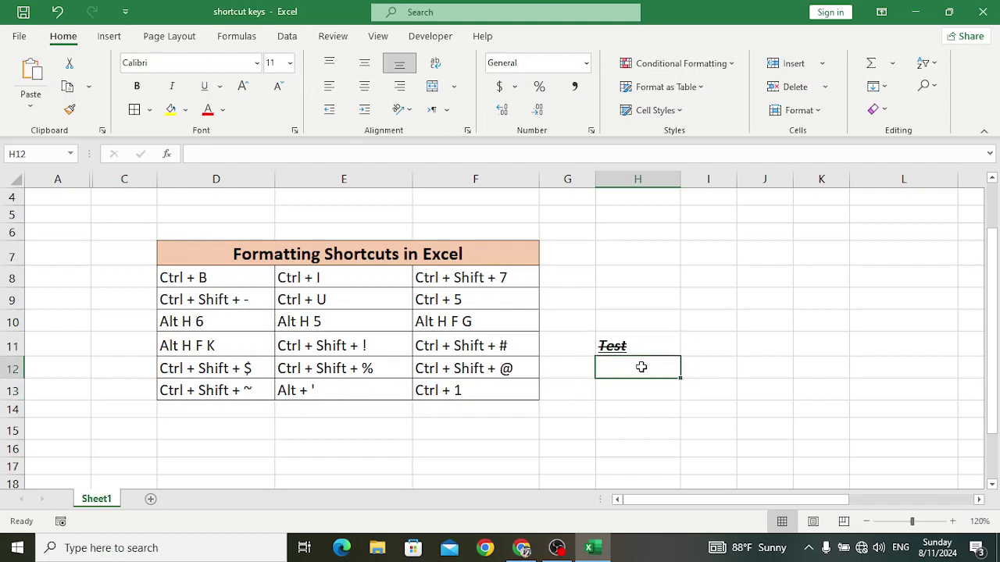
{"action": "left_click", "coordinate": [298, 345]}
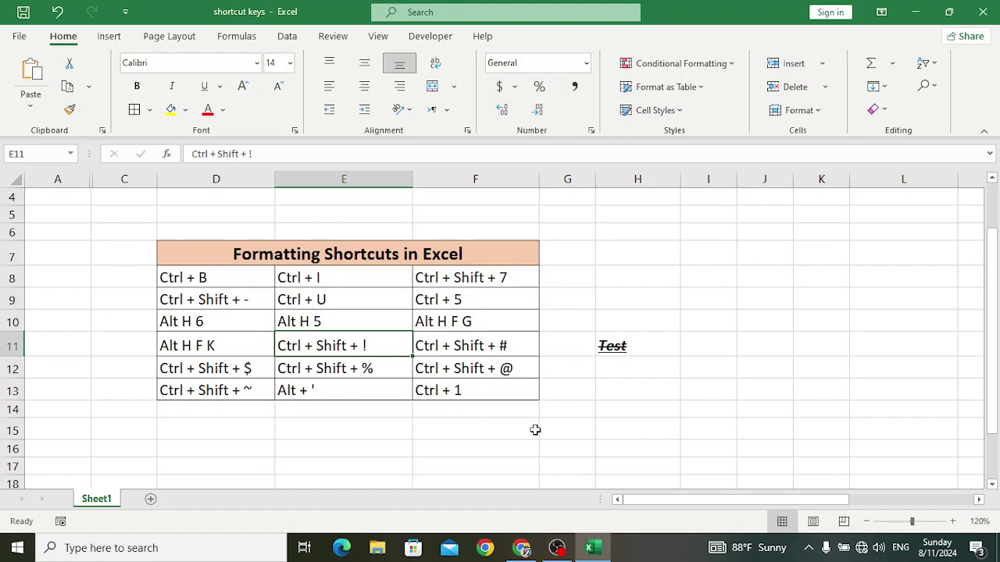
{"action": "left_click", "coordinate": [627, 370]}
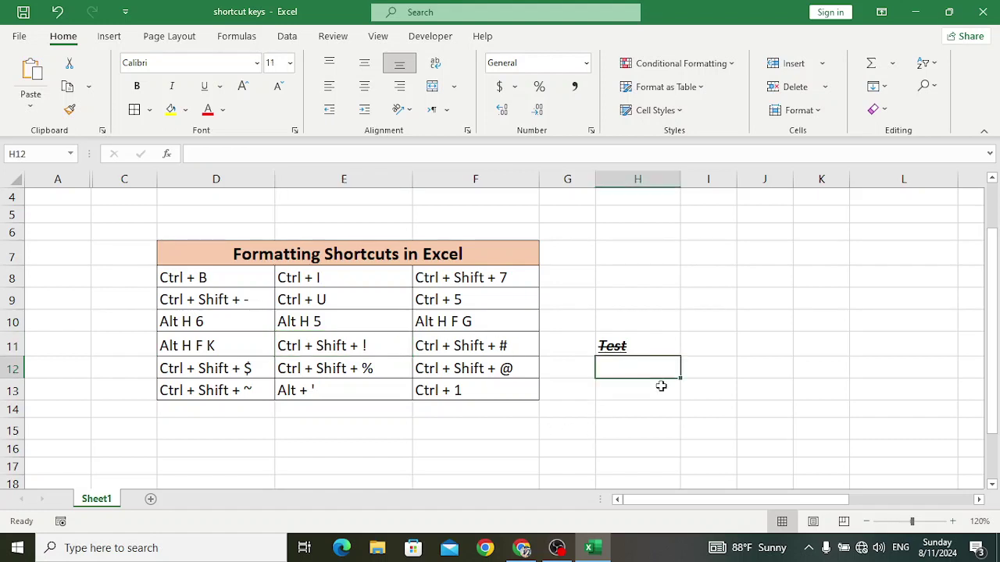
{"action": "type", "text": "45454"}
{"action": "left_click", "coordinate": [663, 406]}
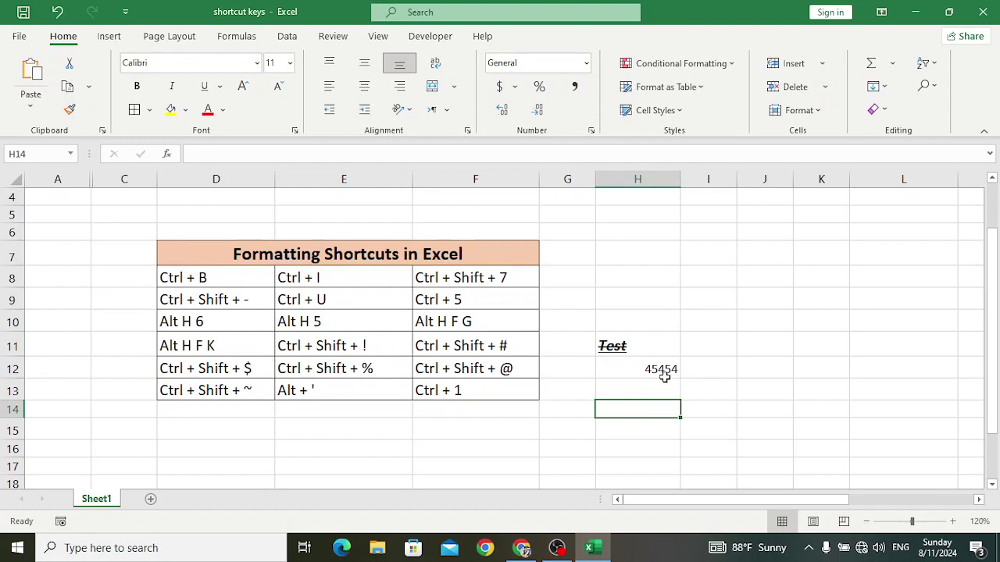
Step: Apply Number format to H12 with Ctrl+Shift+!, showing 45,454.00
{"action": "left_click", "coordinate": [664, 378]}
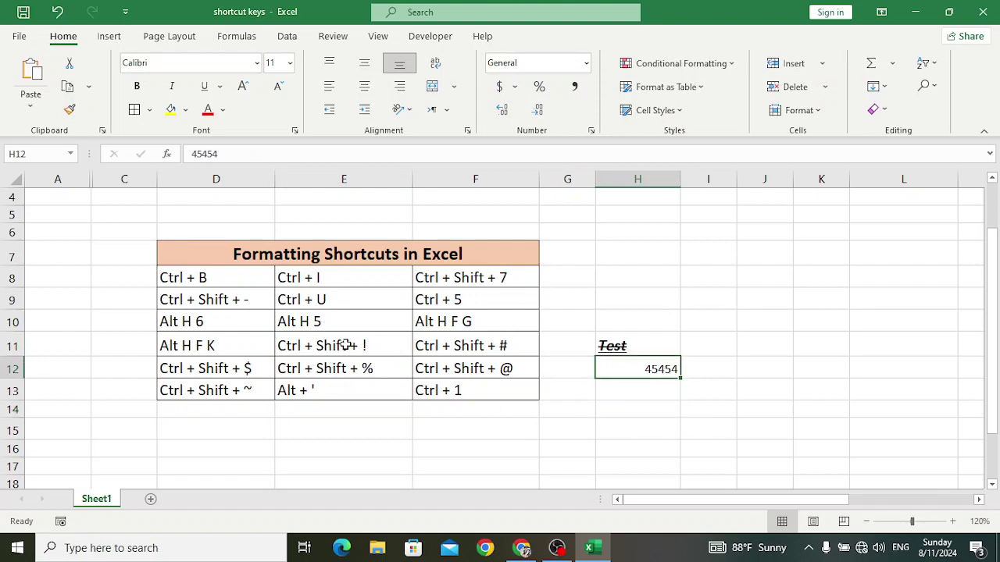
{"action": "key", "text": "ctrl+shift+1"}
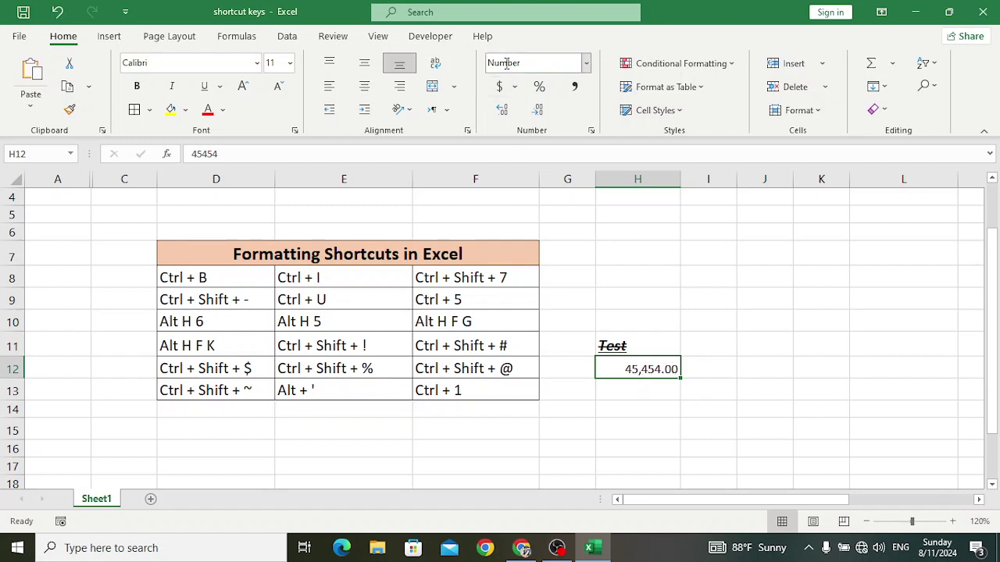
{"action": "left_click", "coordinate": [657, 406]}
{"action": "left_click", "coordinate": [653, 376]}
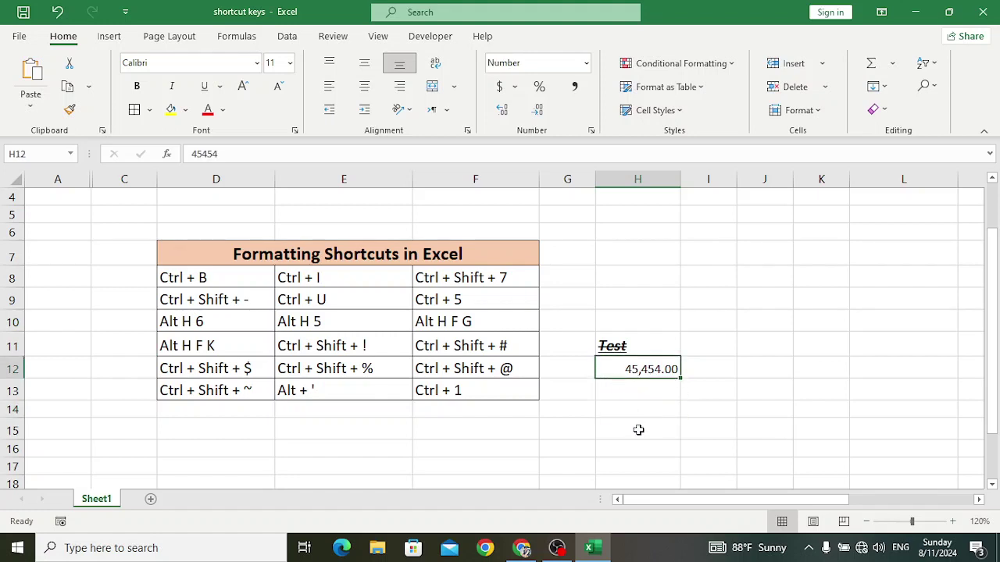
{"action": "left_click", "coordinate": [645, 393]}
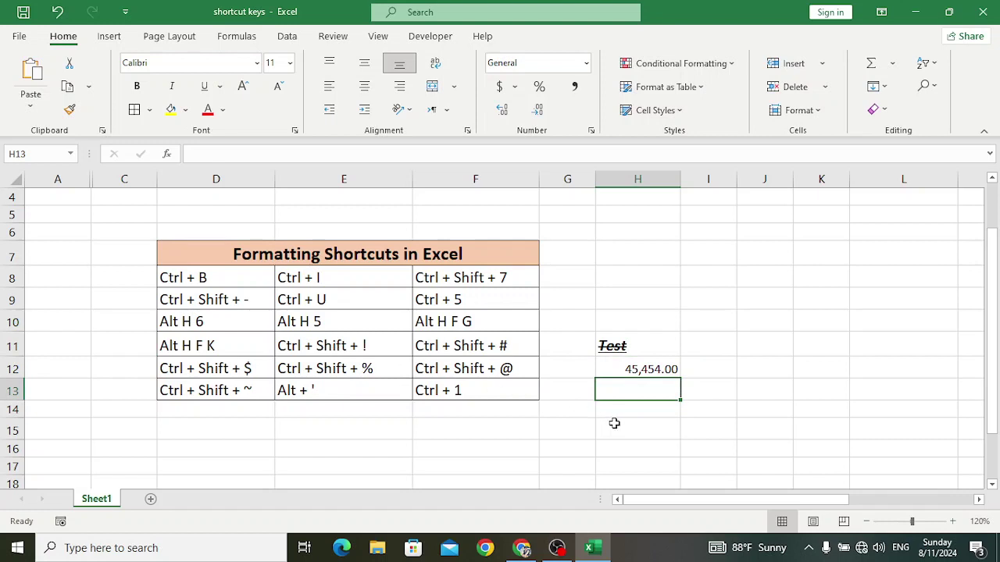
{"action": "left_click", "coordinate": [461, 351]}
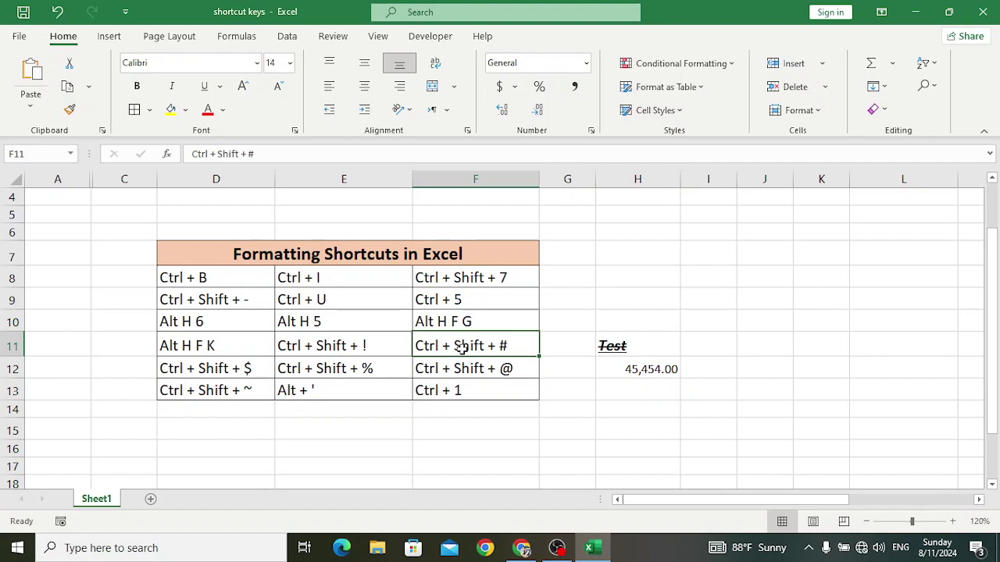
Step: Enter 4545 in H14 and apply date format with Ctrl+Shift+#, showing 10-Jun-12
{"action": "left_click", "coordinate": [645, 412]}
{"action": "type", "text": "4545"}
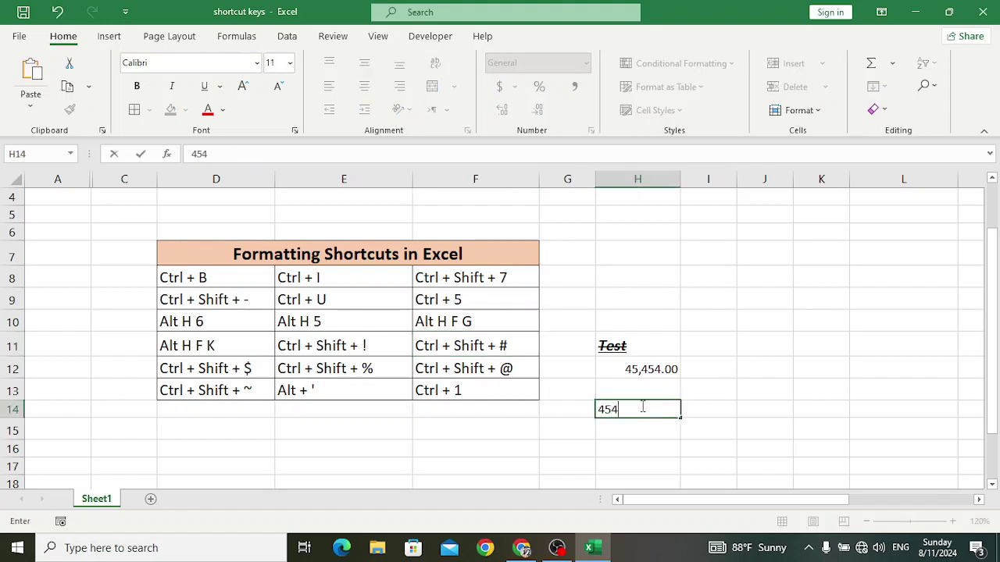
{"action": "key", "text": "Return"}
{"action": "left_click", "coordinate": [658, 409]}
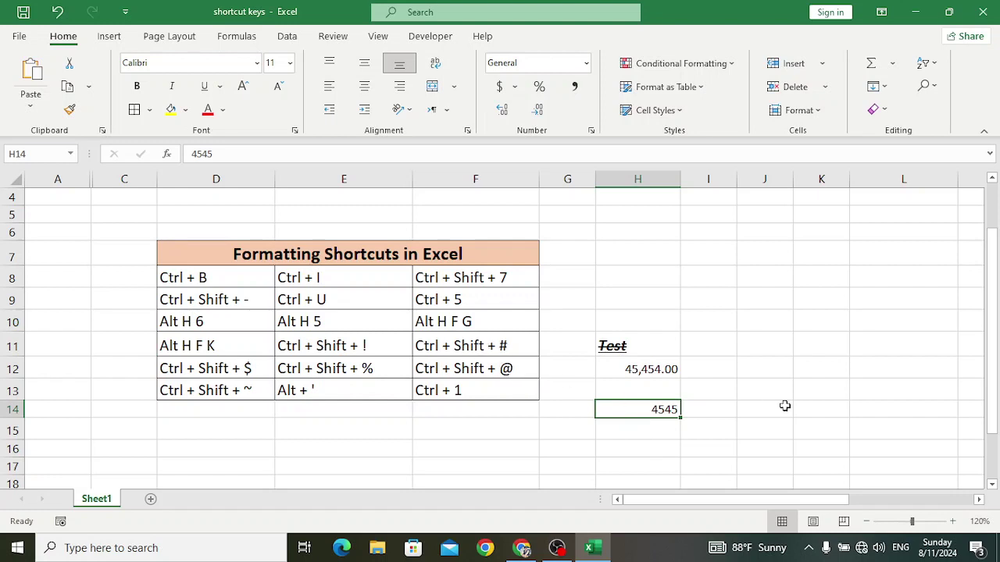
{"action": "key", "text": "ctrl+shift+3"}
{"action": "left_click", "coordinate": [659, 426]}
{"action": "left_click", "coordinate": [657, 408]}
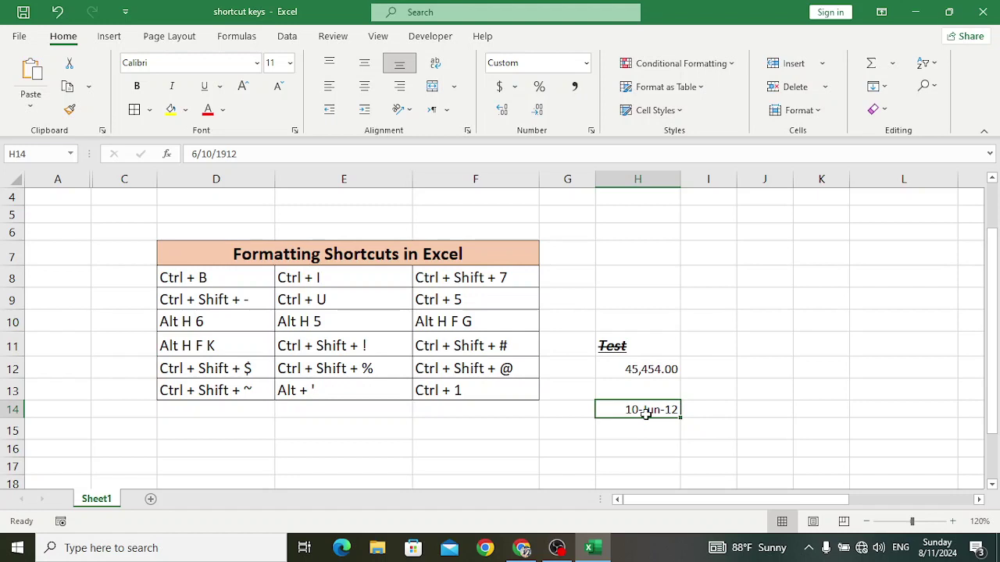
{"action": "left_click", "coordinate": [240, 370]}
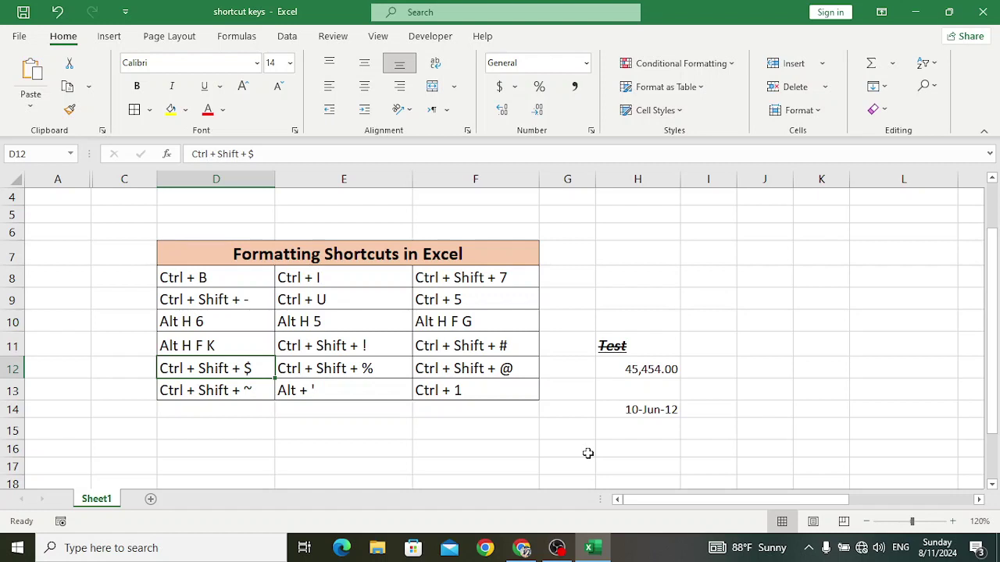
Step: Enter 38743 in H15 and apply Currency format, displaying $38,743.00
{"action": "left_click", "coordinate": [664, 430]}
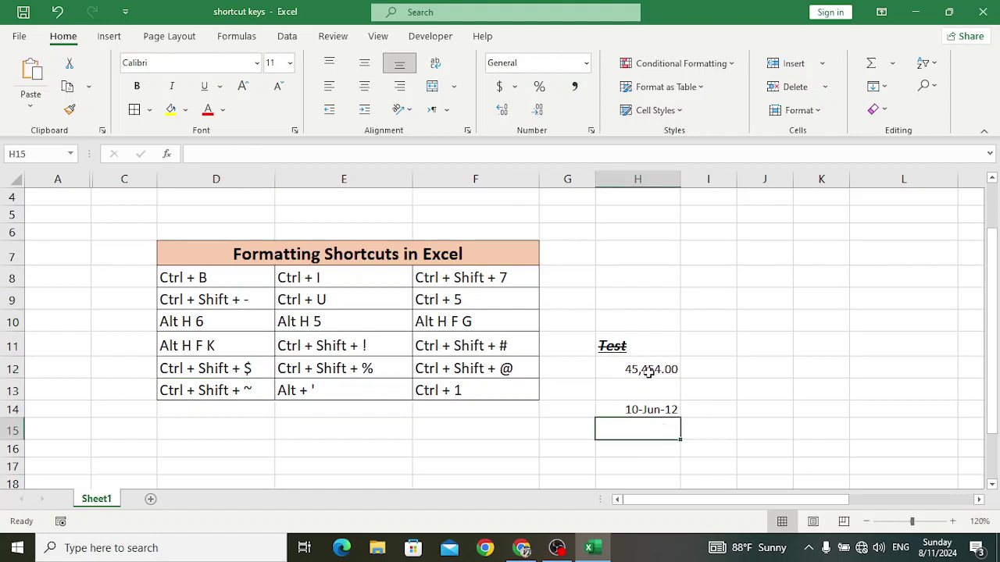
{"action": "type", "text": "38743"}
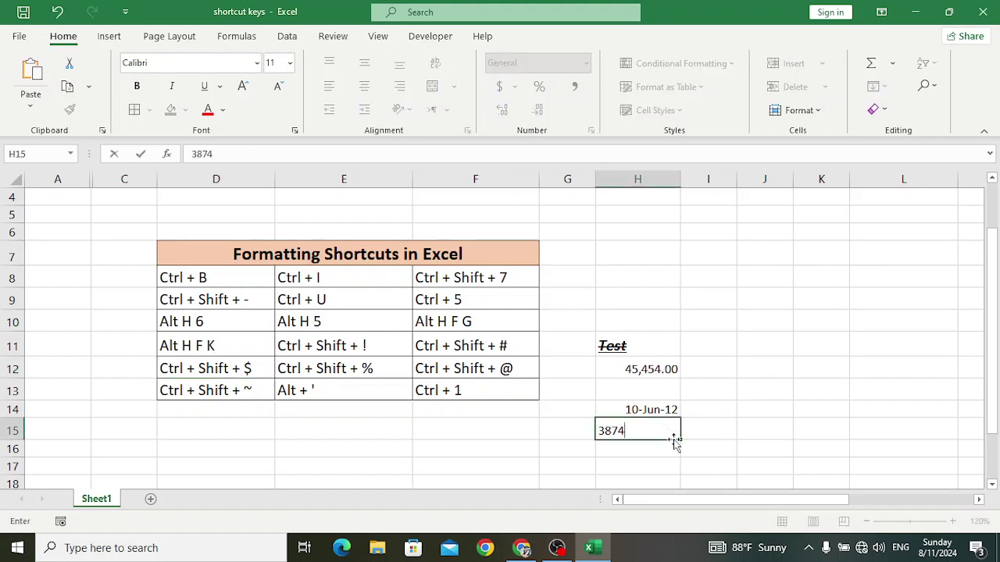
{"action": "left_click", "coordinate": [708, 444]}
{"action": "left_click", "coordinate": [636, 430]}
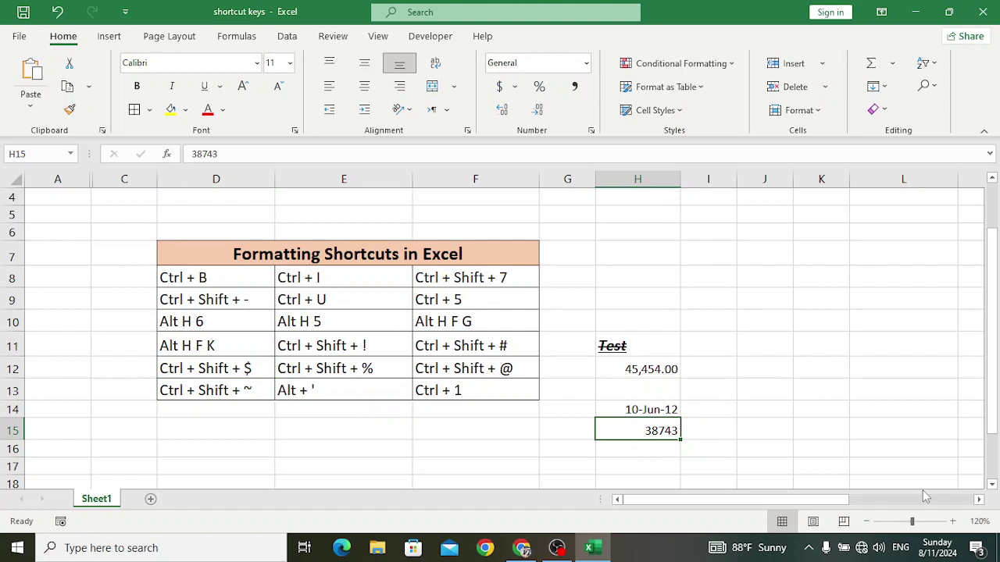
{"action": "key", "text": "ctrl+shift+dollar"}
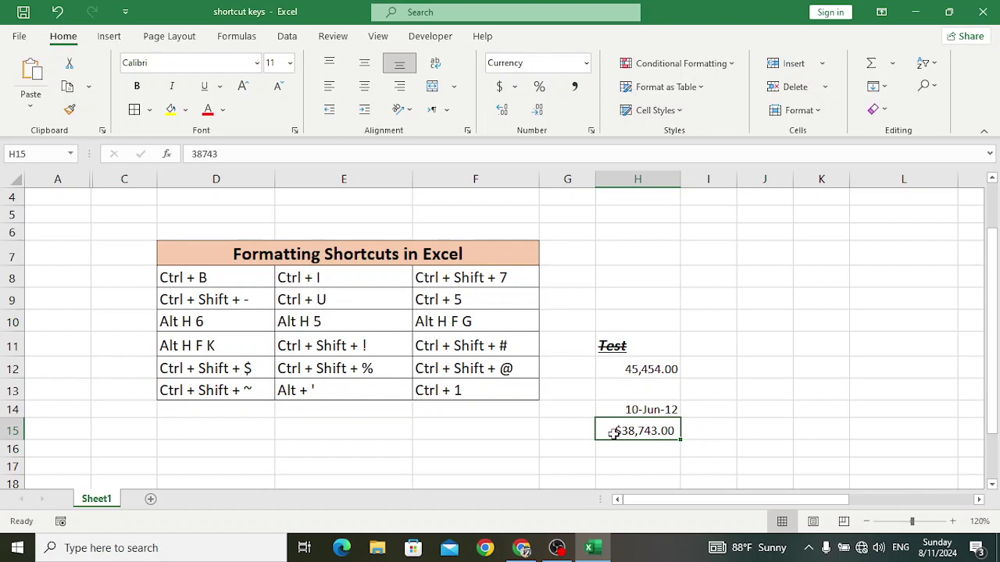
{"action": "left_click", "coordinate": [714, 425]}
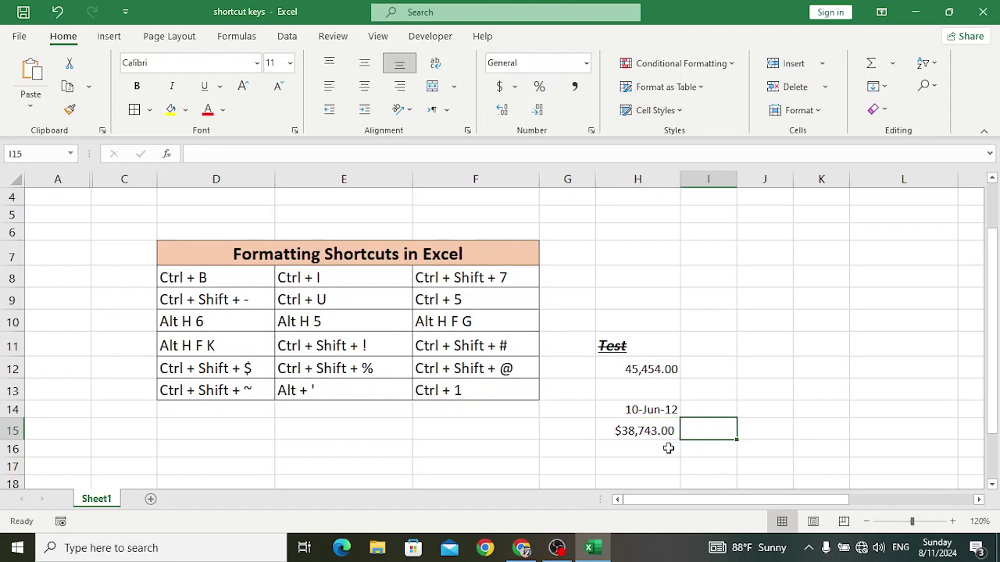
{"action": "left_click", "coordinate": [343, 369]}
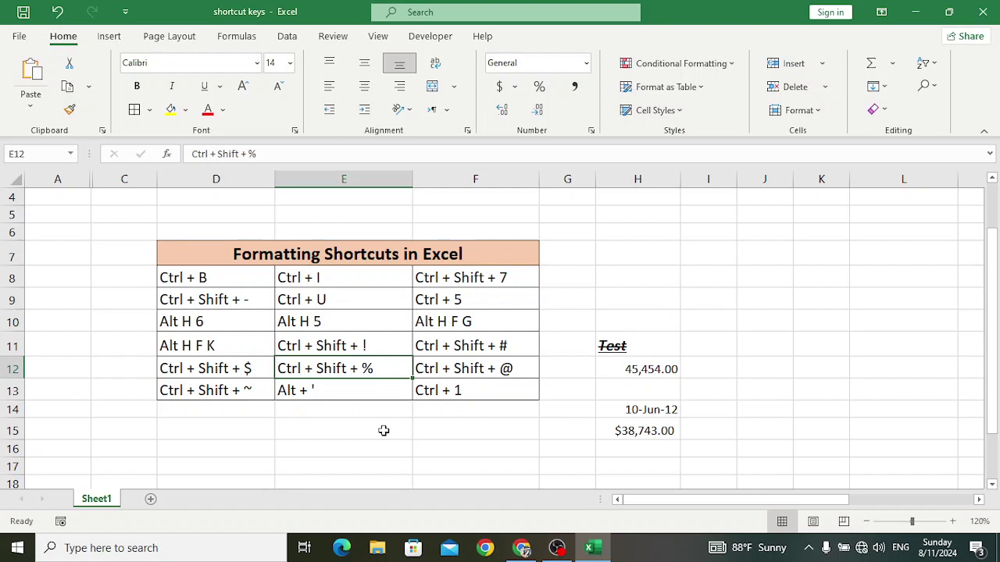
Step: Enter 45 in H9 and apply Percentage format so it reads 4500%
{"action": "left_click", "coordinate": [644, 306]}
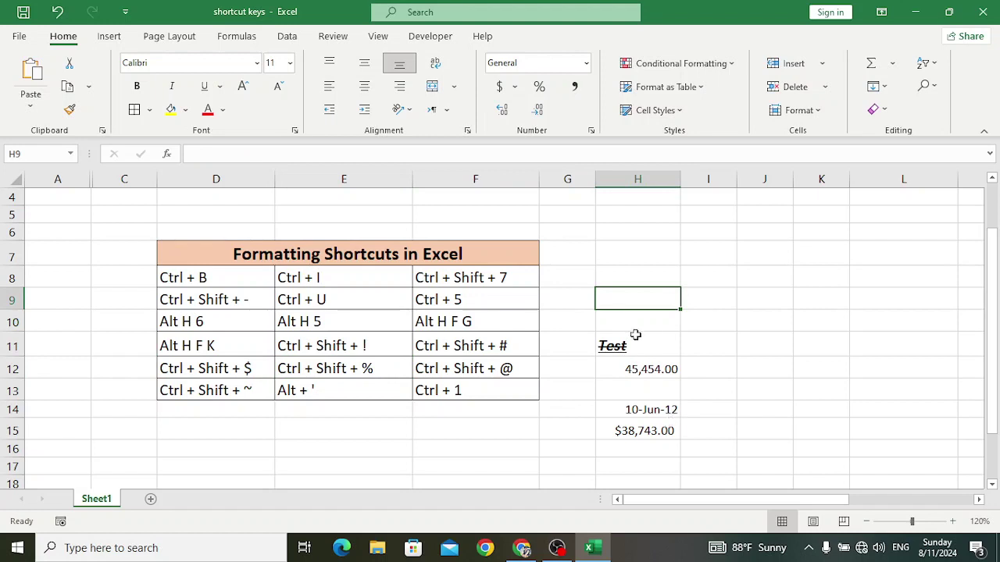
{"action": "type", "text": "45"}
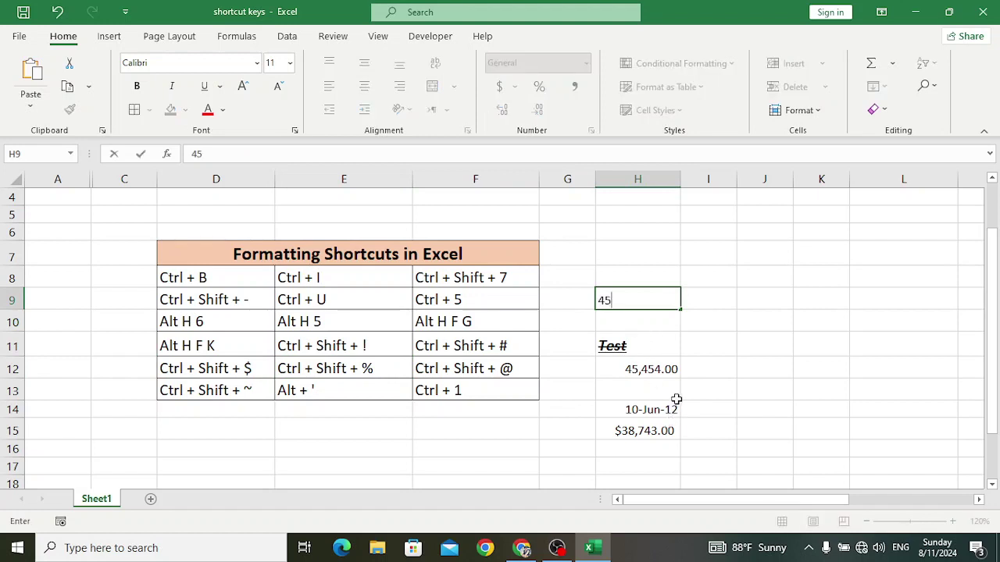
{"action": "left_click", "coordinate": [703, 384]}
{"action": "left_click", "coordinate": [650, 295]}
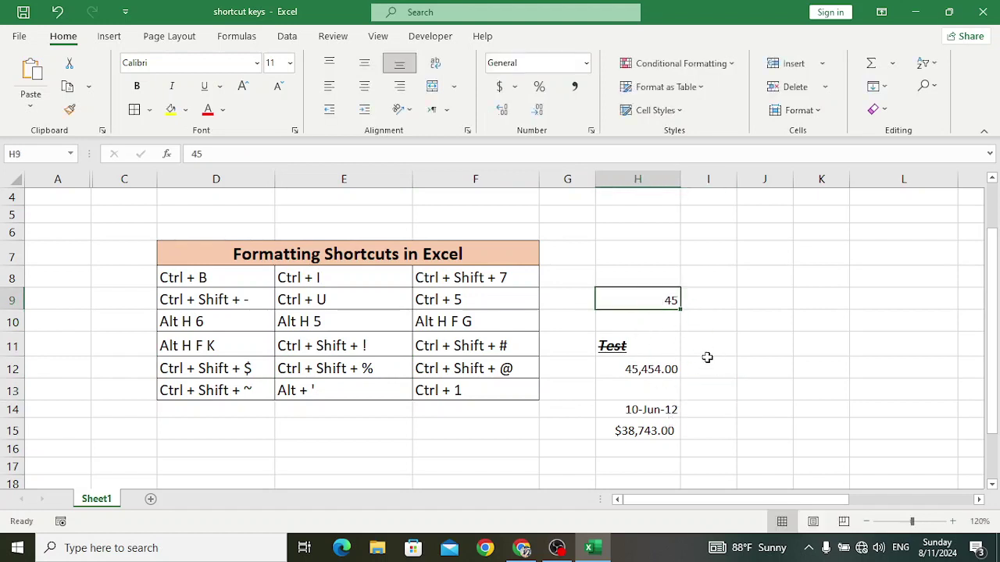
{"action": "key", "text": "ctrl+shift+5"}
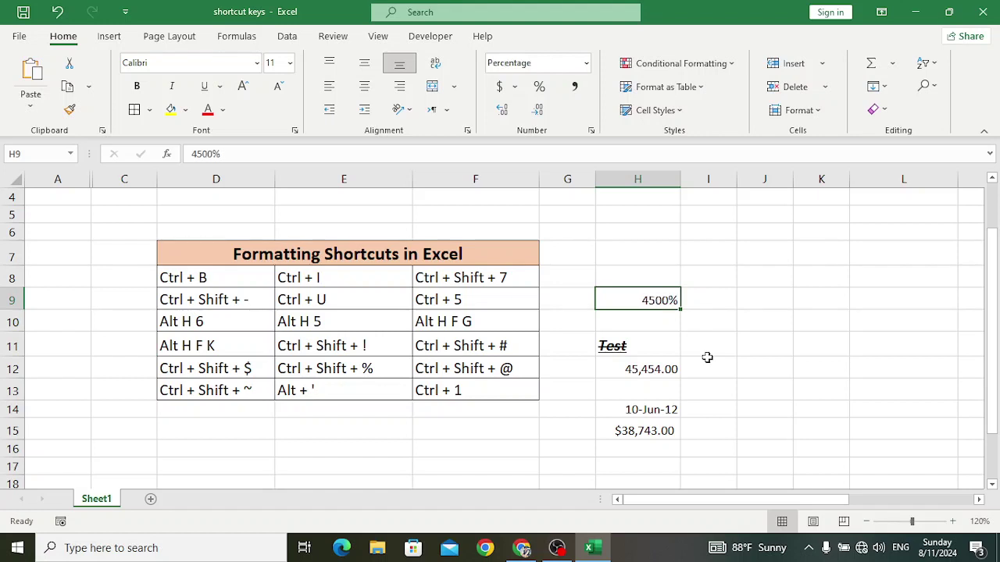
{"action": "left_click", "coordinate": [710, 355]}
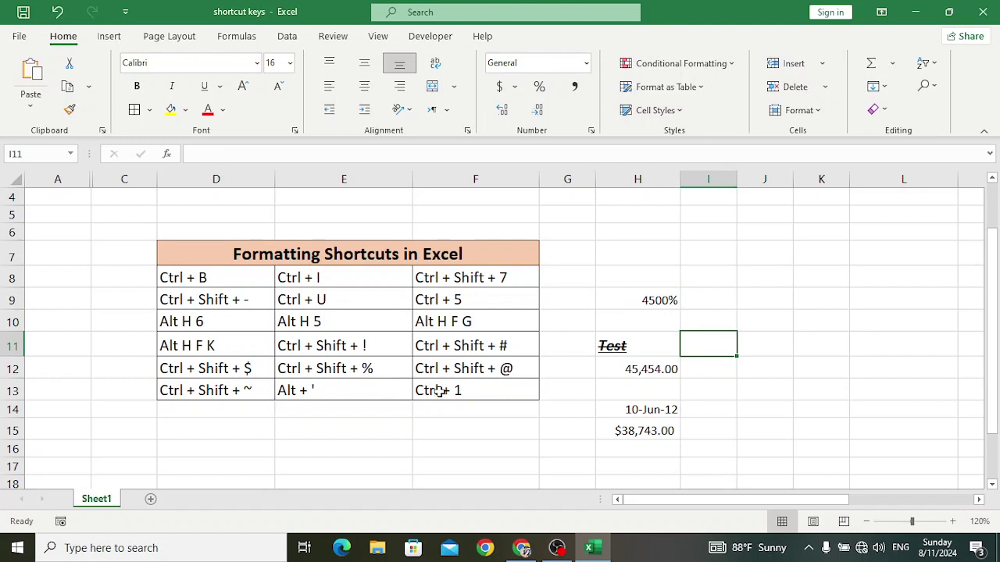
{"action": "left_click", "coordinate": [477, 369]}
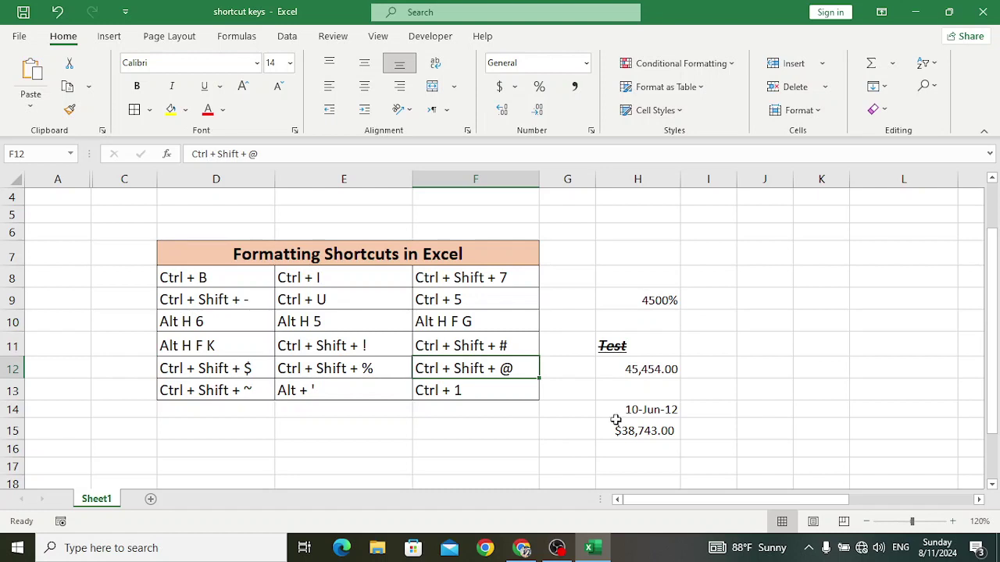
Step: Apply a time format to H16 with Ctrl+Shift+@ and enter 3434
{"action": "left_click", "coordinate": [649, 454]}
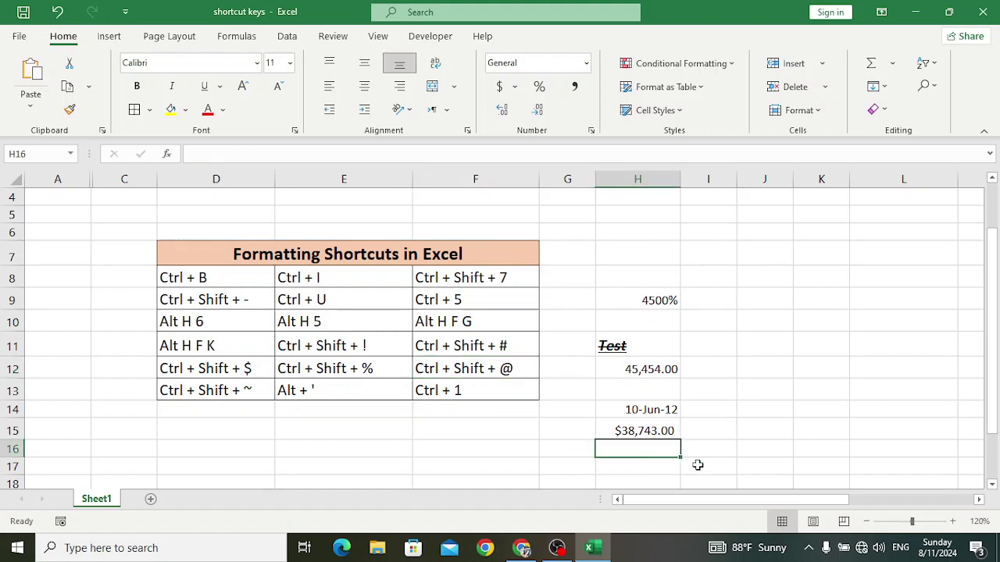
{"action": "key", "text": "ctrl+shift+2"}
{"action": "type", "text": "3434"}
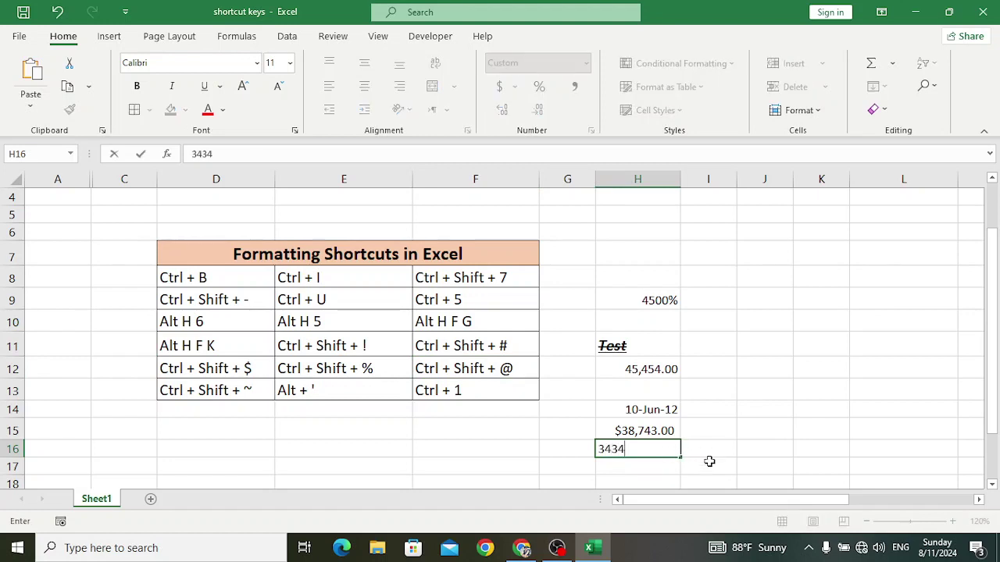
{"action": "left_click", "coordinate": [707, 462]}
{"action": "left_click", "coordinate": [639, 451]}
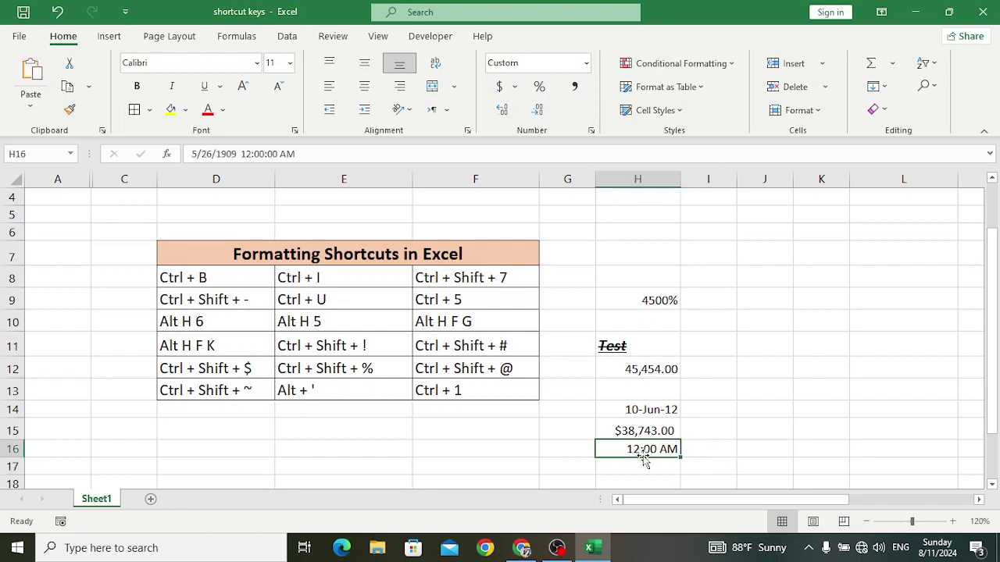
Step: Enter 343 in F16 and format it as time, showing 12:00 AM
{"action": "left_click", "coordinate": [495, 452]}
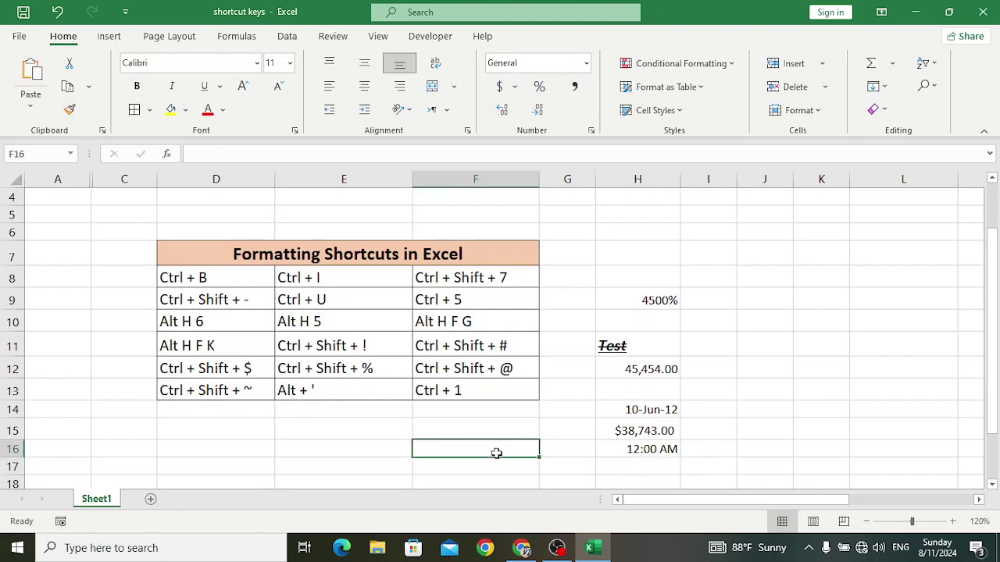
{"action": "type", "text": "343"}
{"action": "left_click", "coordinate": [530, 476]}
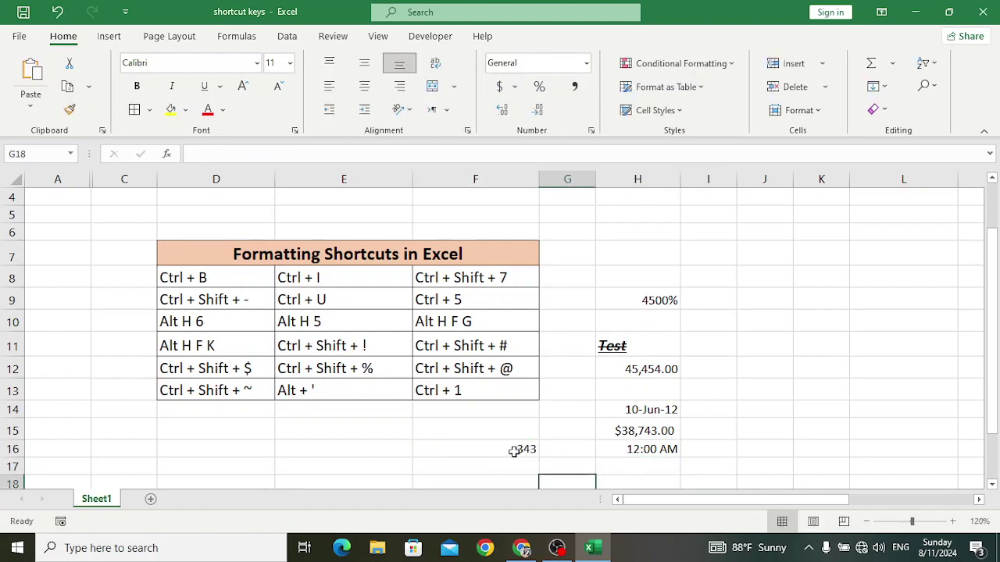
{"action": "left_click", "coordinate": [513, 451]}
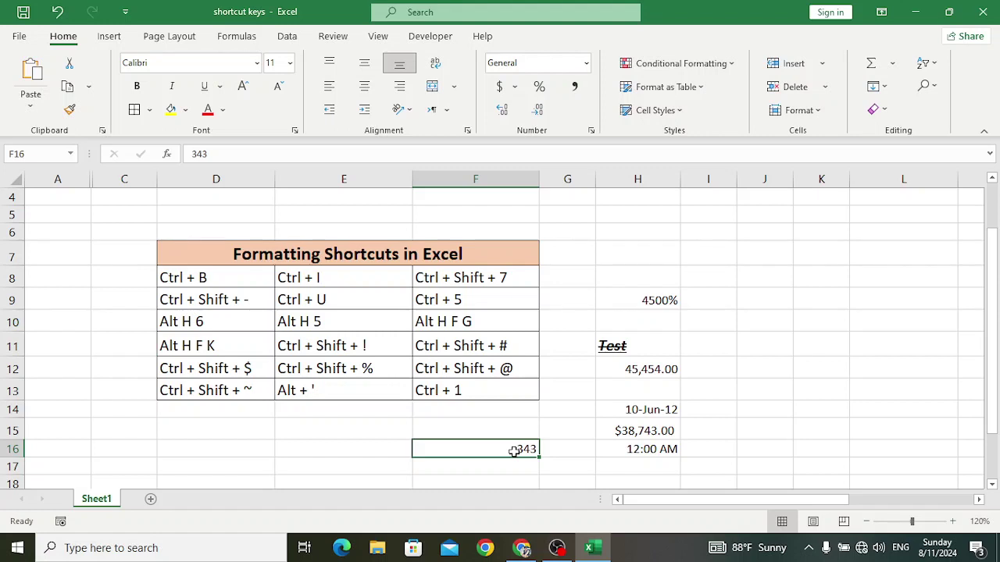
{"action": "key", "text": "ctrl+shift+2"}
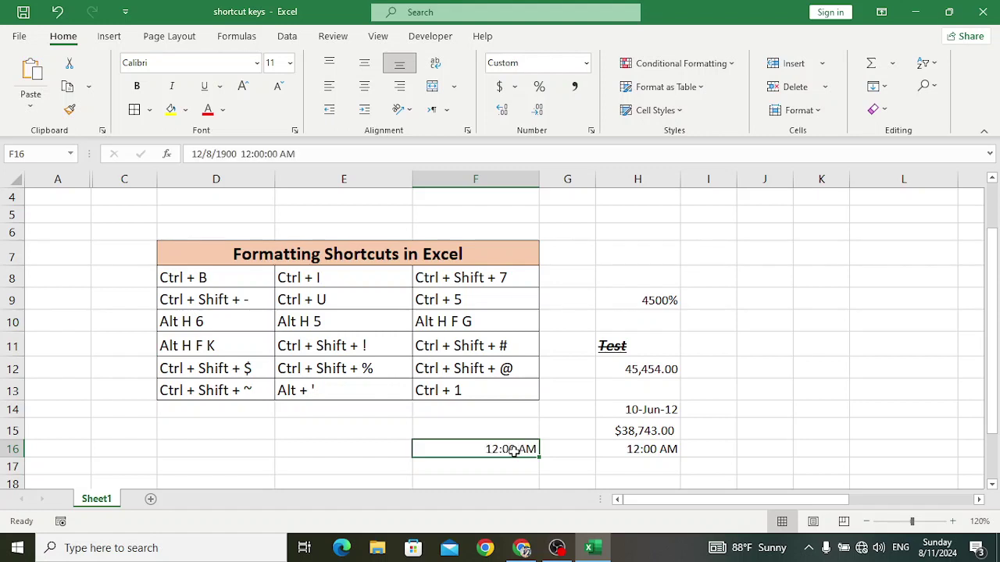
{"action": "left_click", "coordinate": [553, 464]}
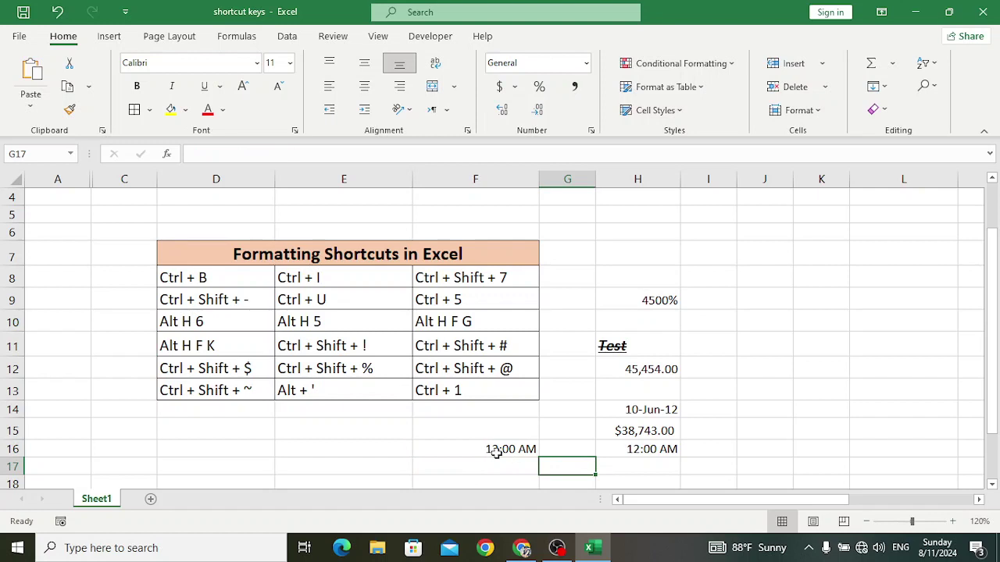
{"action": "left_click", "coordinate": [528, 450]}
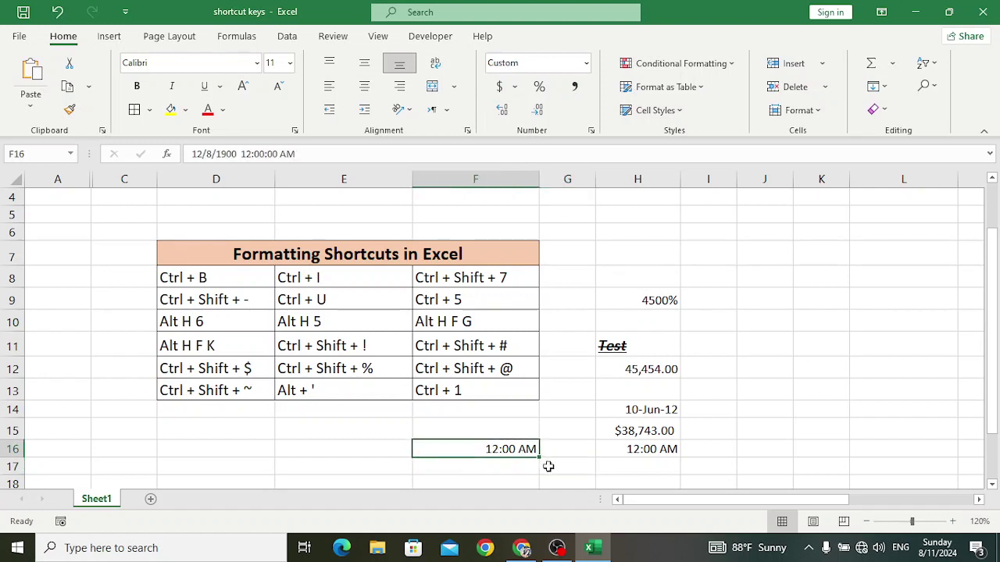
{"action": "left_click", "coordinate": [240, 394]}
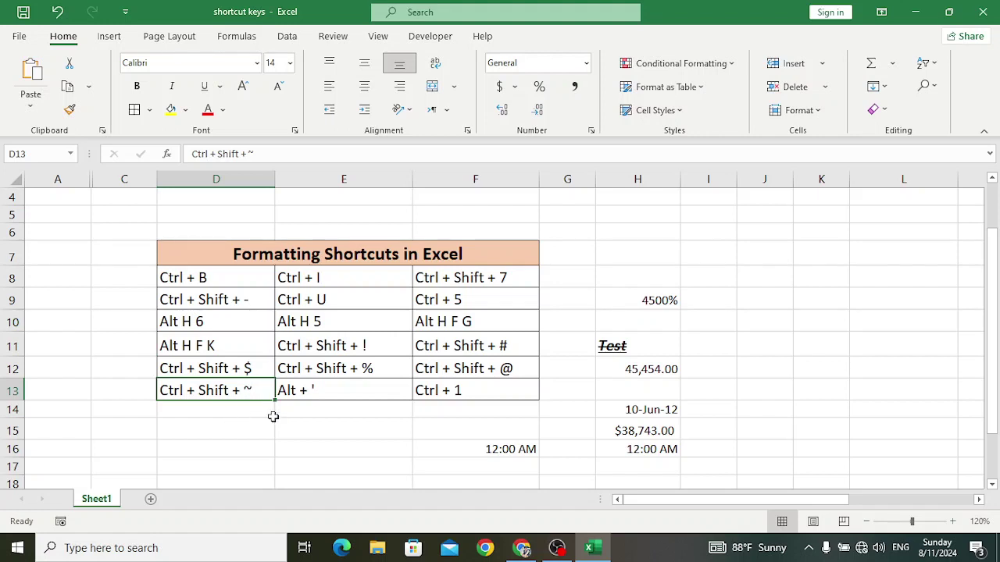
Step: Enter the test number 45454 in cell H10
{"action": "left_click", "coordinate": [269, 414]}
{"action": "left_click", "coordinate": [228, 393]}
{"action": "left_click", "coordinate": [651, 318]}
{"action": "type", "text": "45454"}
{"action": "left_click", "coordinate": [753, 353]}
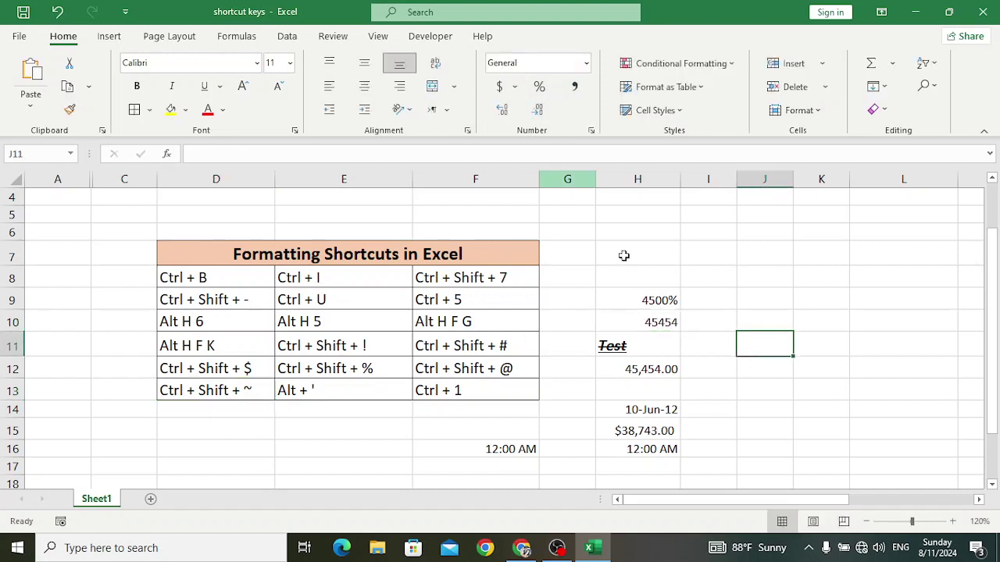
{"action": "left_click", "coordinate": [671, 319]}
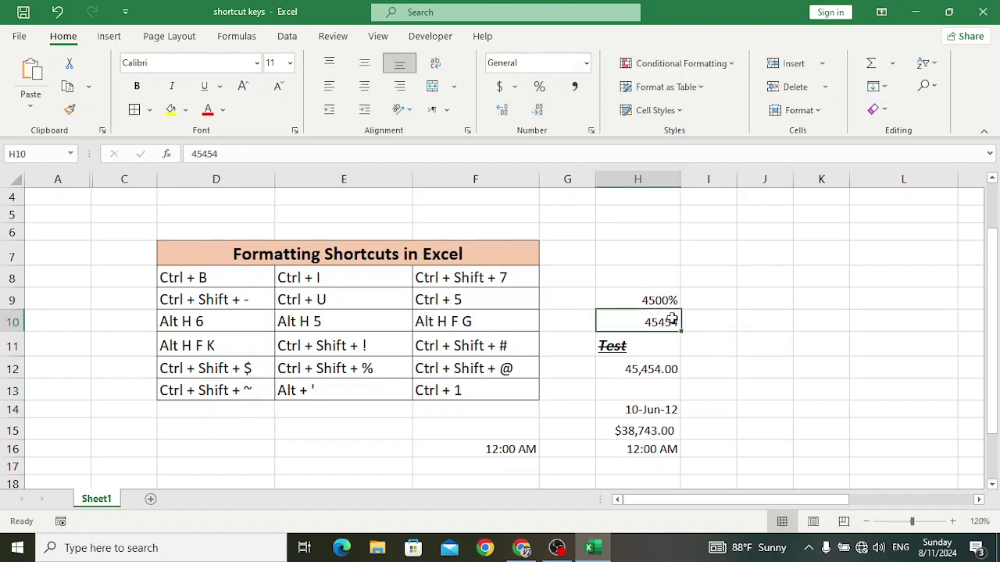
{"action": "left_click", "coordinate": [731, 392]}
Step: Reset H12 to General format with Ctrl+Shift+~, so it shows 45454
{"action": "left_click", "coordinate": [639, 371]}
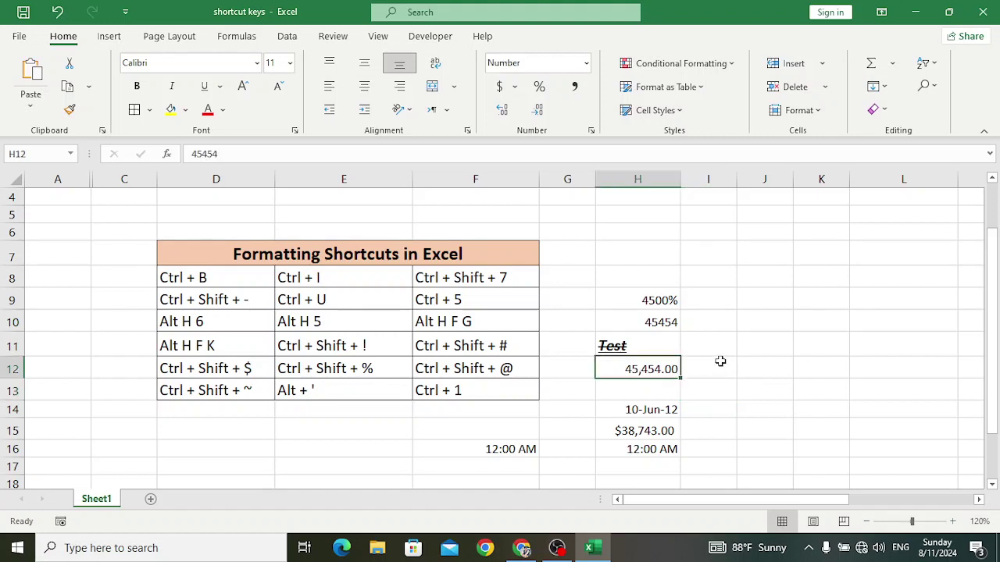
{"action": "key", "text": "ctrl+shift+asciitilde"}
{"action": "left_click", "coordinate": [740, 390]}
{"action": "left_click", "coordinate": [669, 372]}
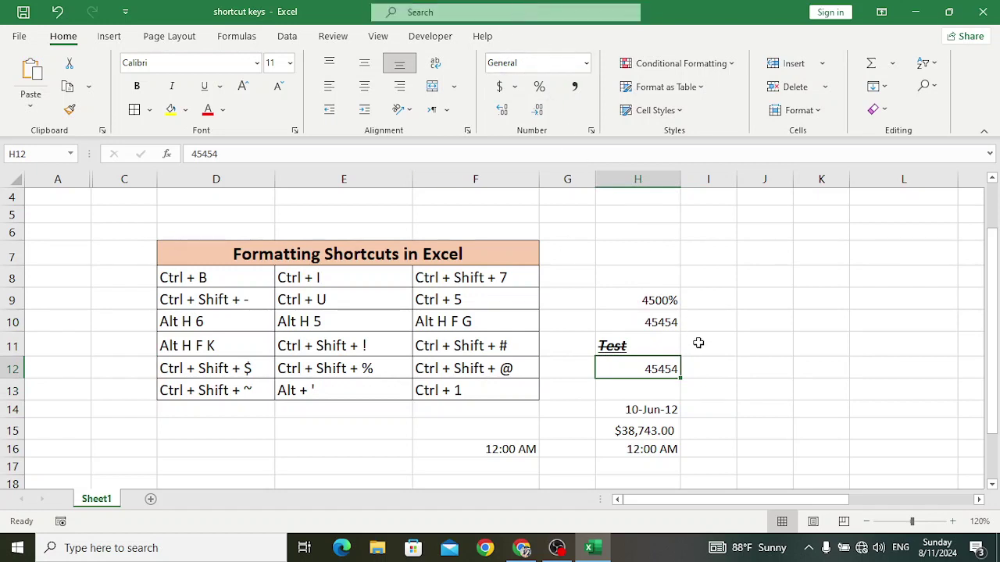
{"action": "left_click", "coordinate": [364, 390]}
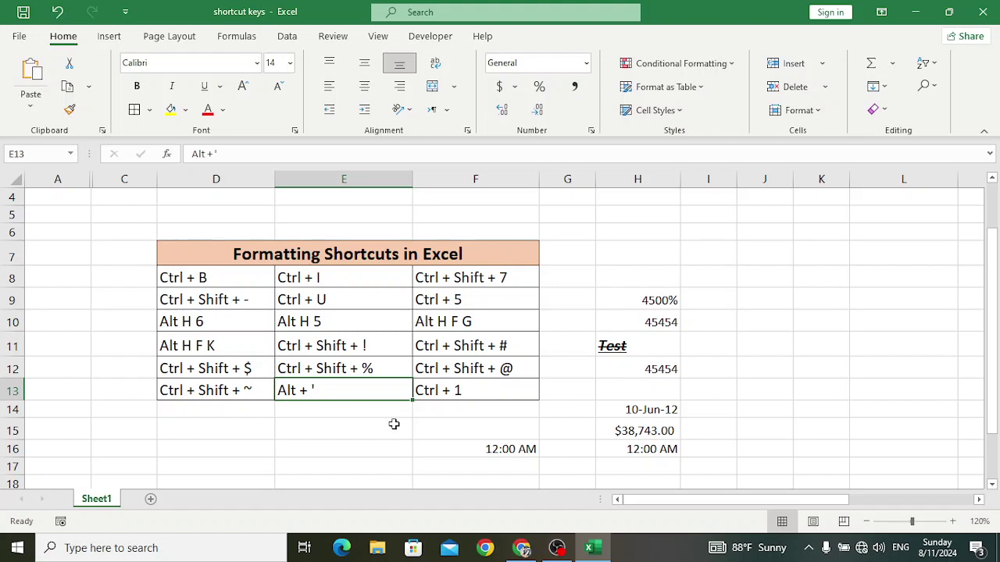
{"action": "left_click", "coordinate": [674, 373]}
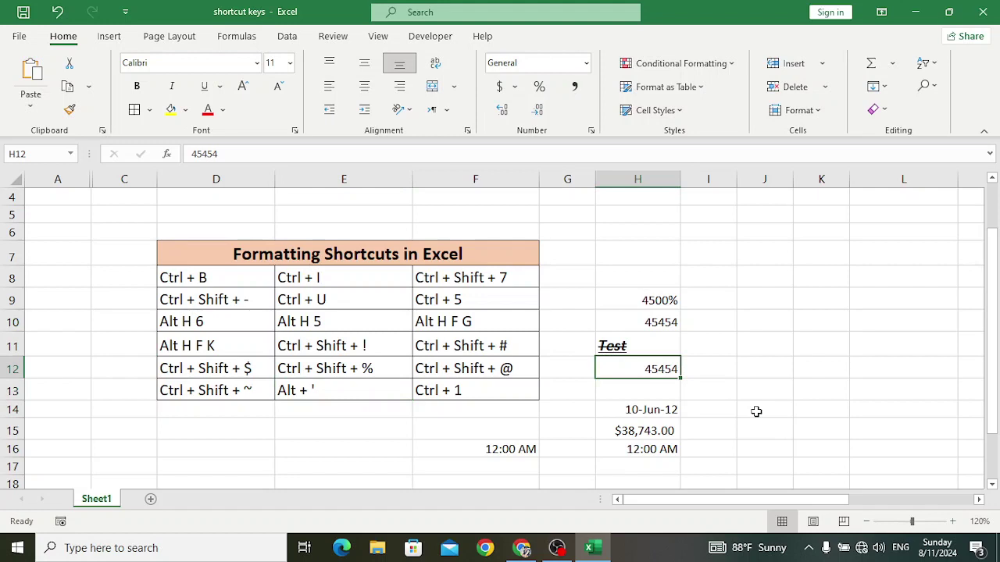
{"action": "key", "text": "alt+apostrophe"}
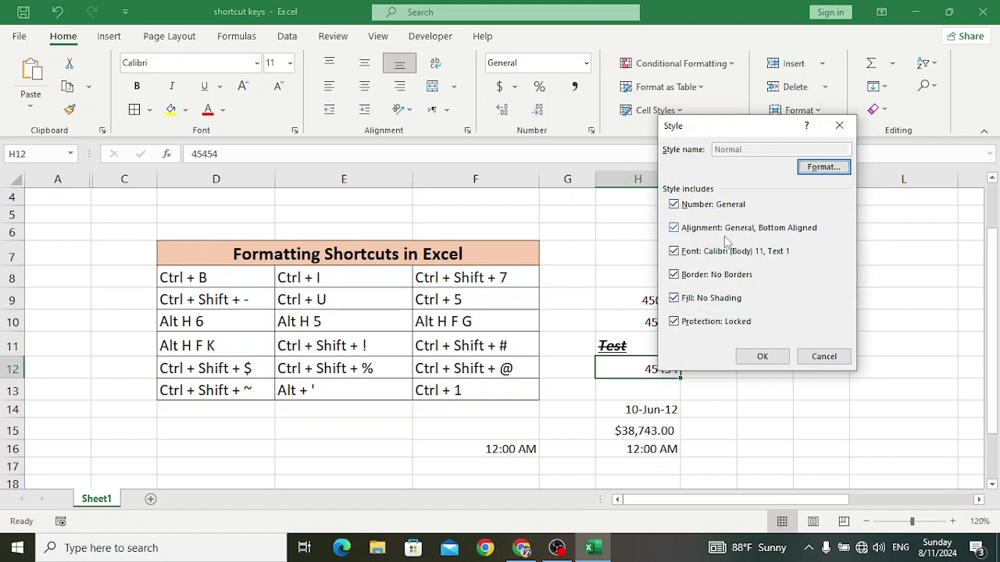
{"action": "left_click", "coordinate": [819, 358]}
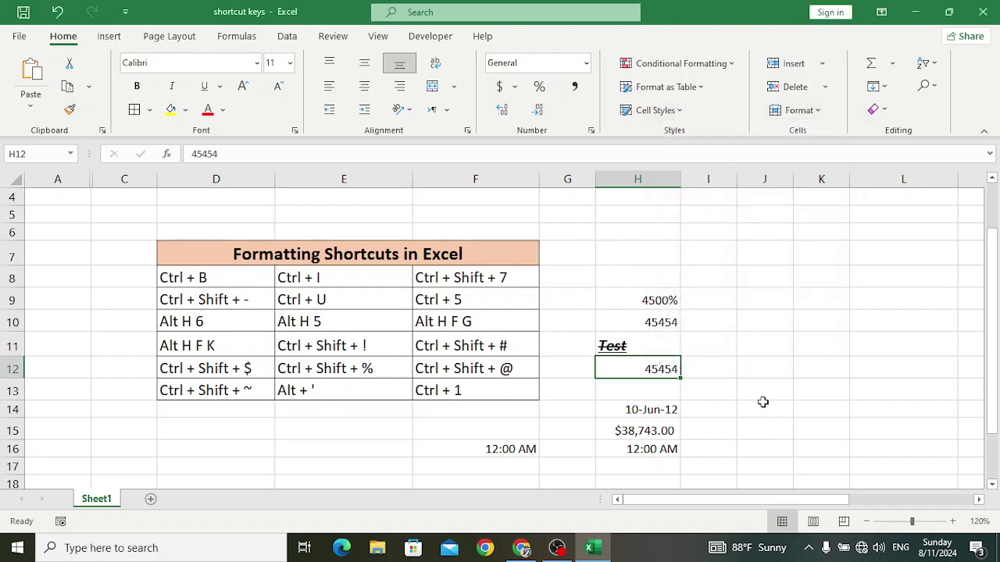
Step: Open the Format Cells dialog for H12 with Ctrl+1, on its font settings
{"action": "left_click", "coordinate": [459, 392]}
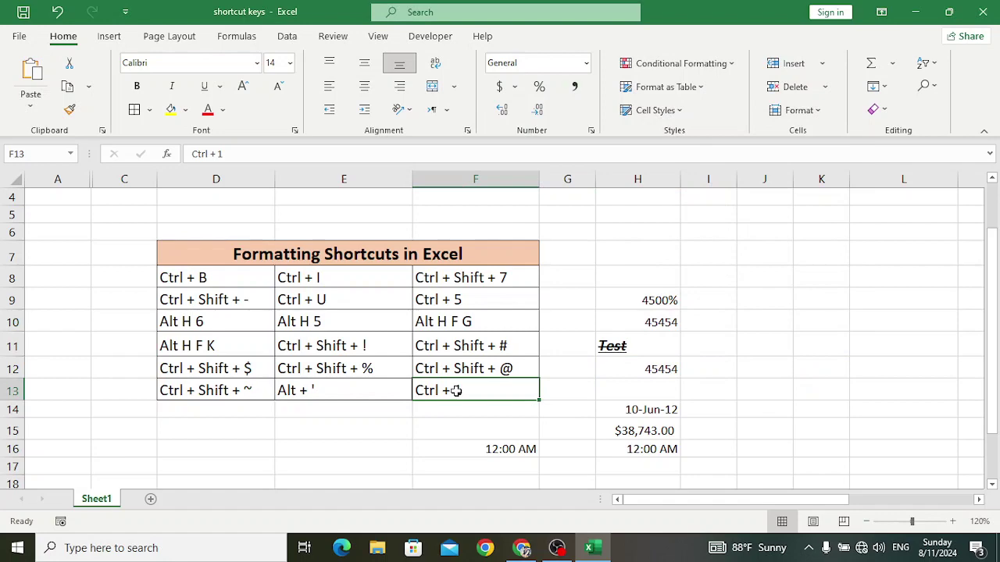
{"action": "left_click", "coordinate": [664, 367]}
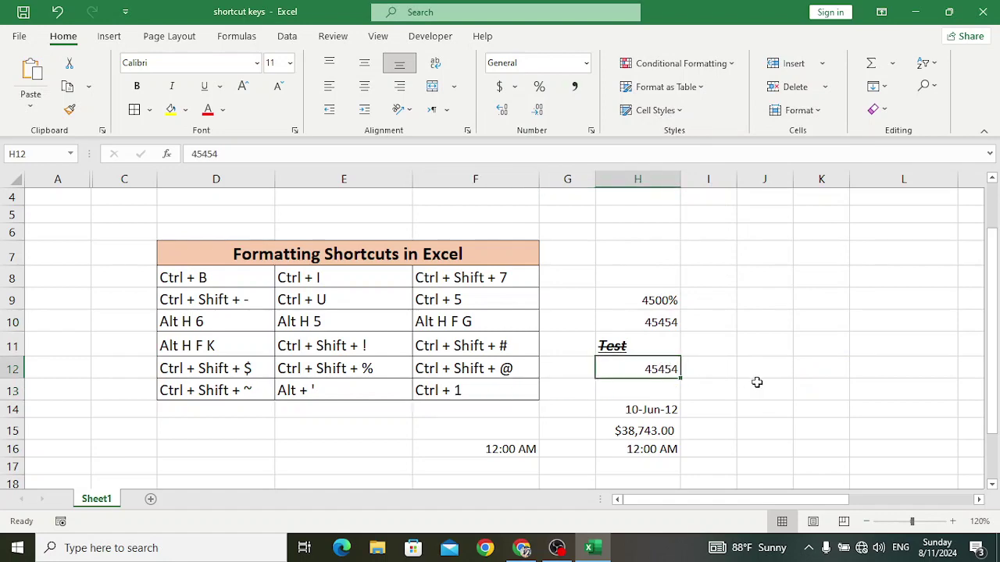
{"action": "key", "text": "ctrl+1"}
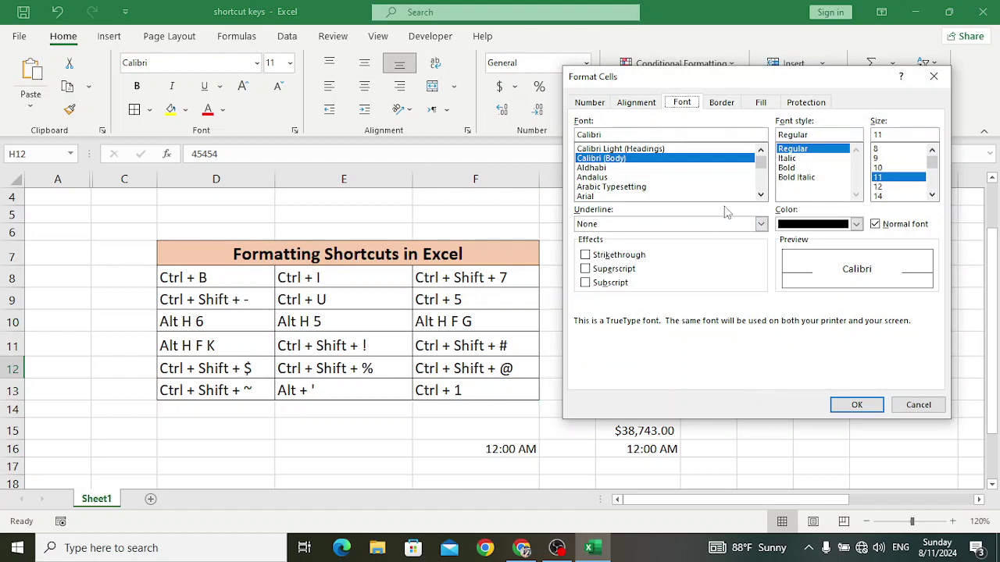